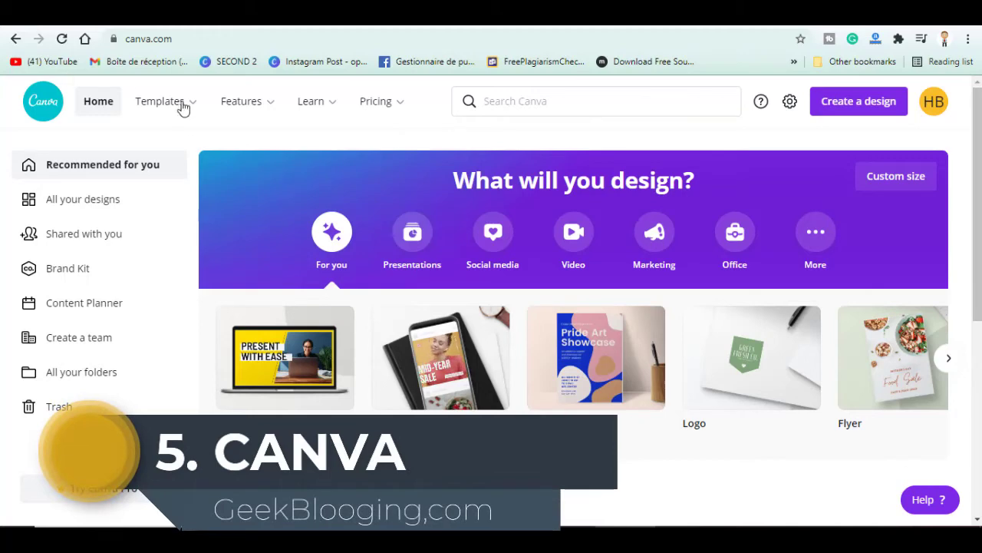
Open the Cyber Monday Super Sale story template from Social media on the Canva Home page
mouse_move(183, 107)
mouse_move(224, 106)
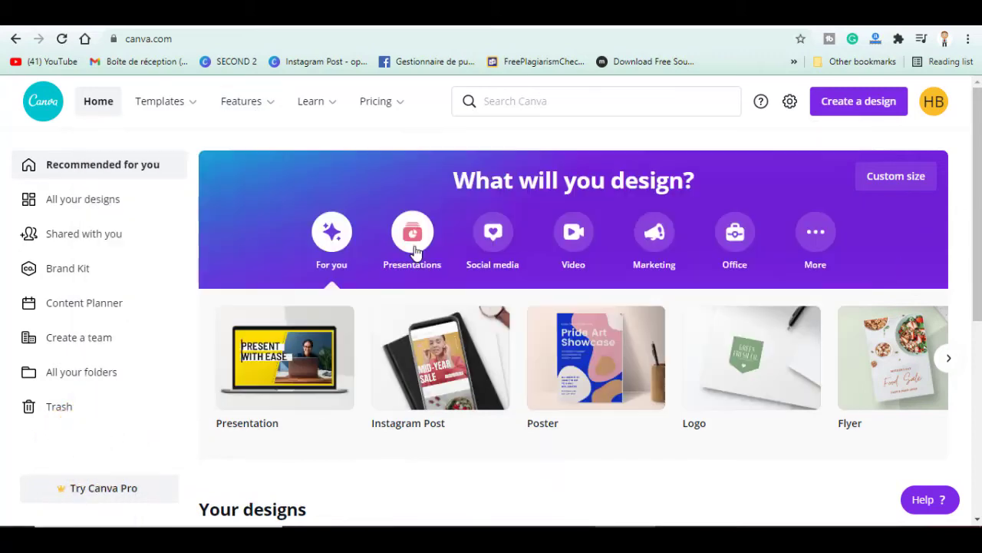
mouse_move(414, 252)
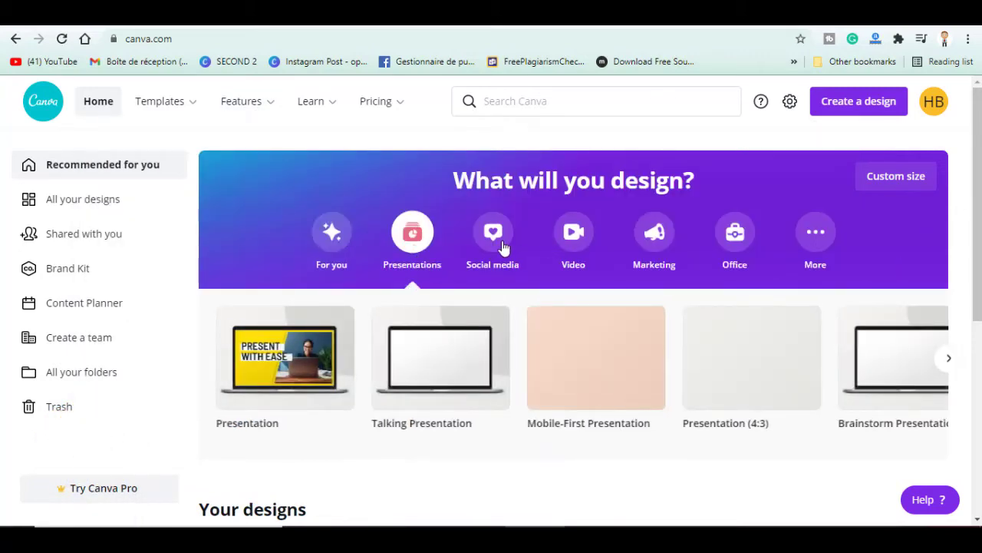
mouse_move(504, 246)
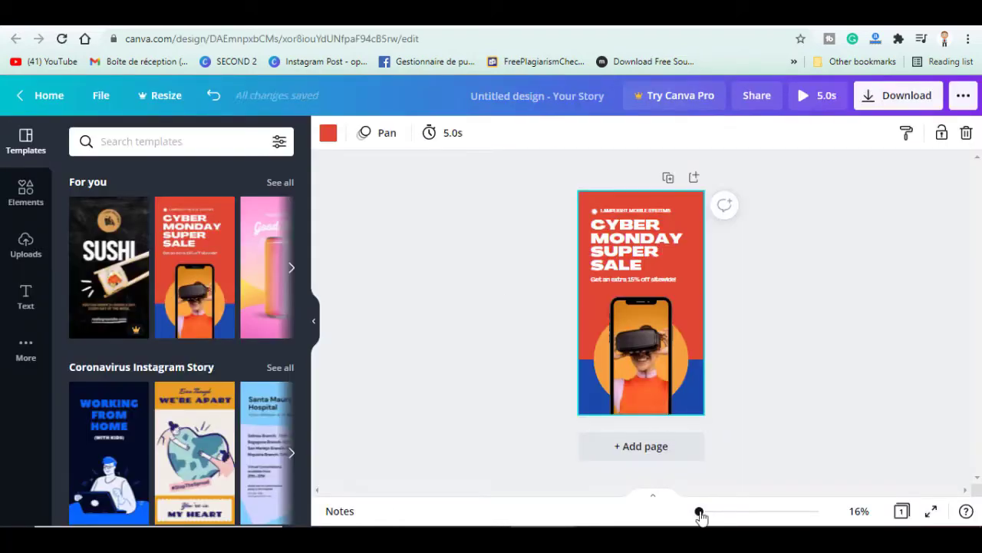
Zoom the story to about 27% and make its page background pink
left_click_drag(699, 511, 702, 513)
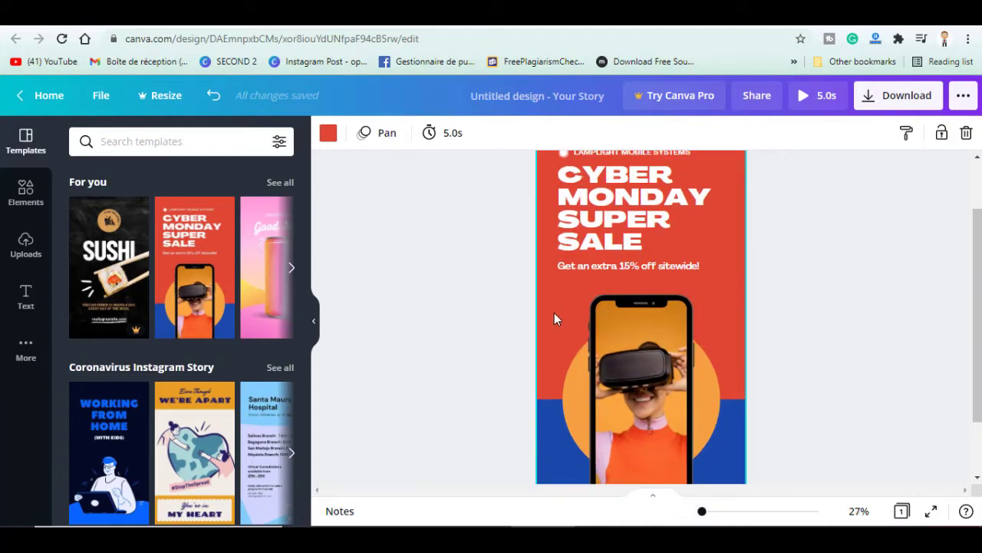
left_click(328, 134)
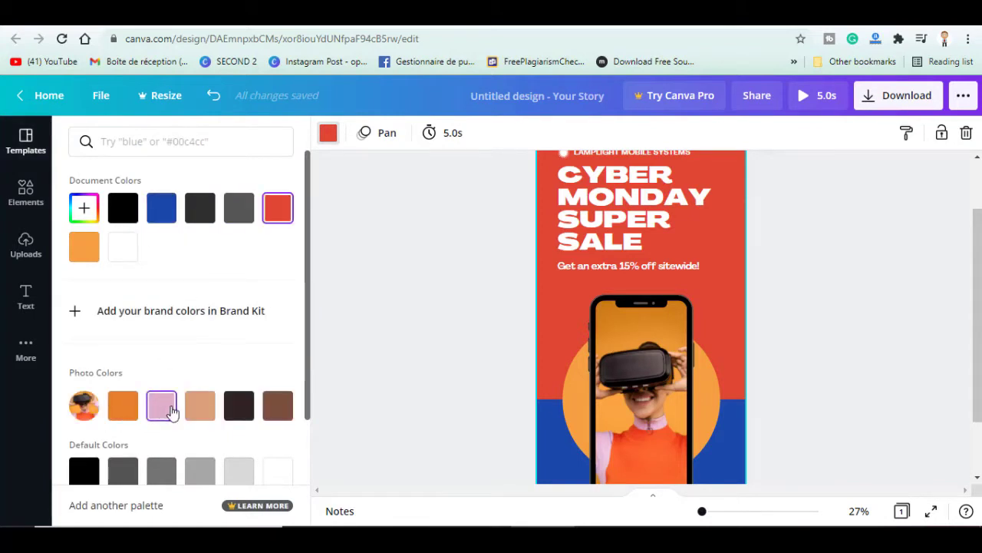
left_click(170, 412)
left_click(430, 320)
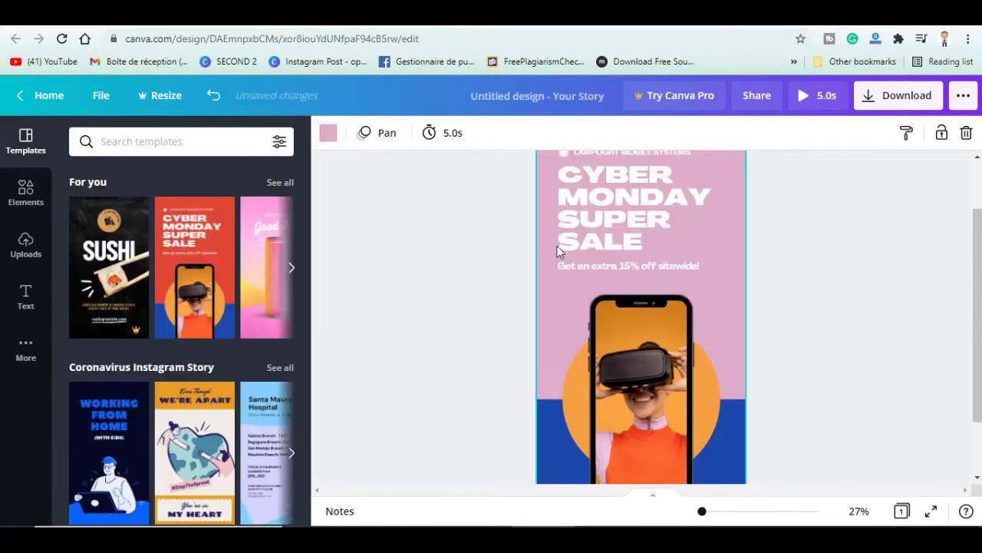
Change the headline text to 'PAY ATTENTIONN TO THE VIDEO'
double_click(645, 228)
type("PAY")
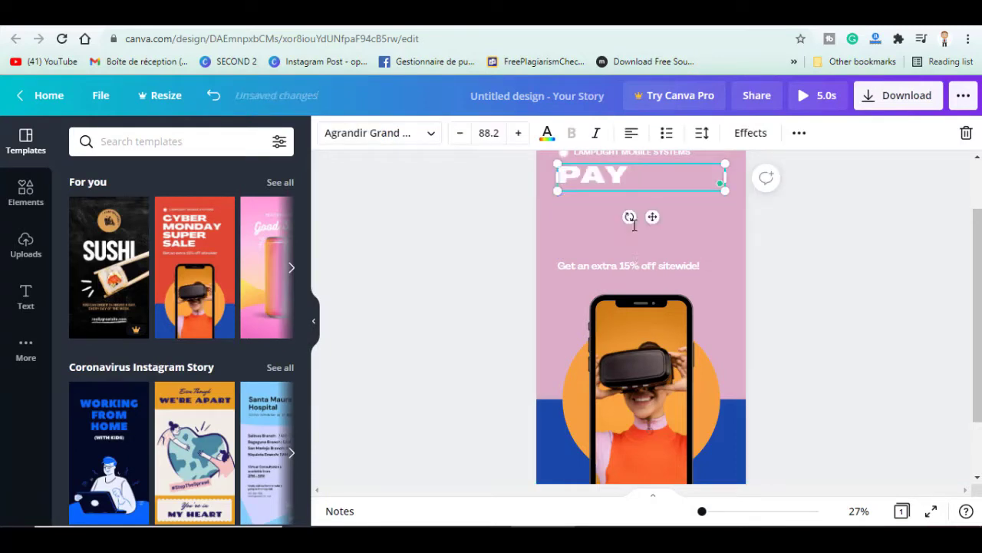
type(" ATTENTION")
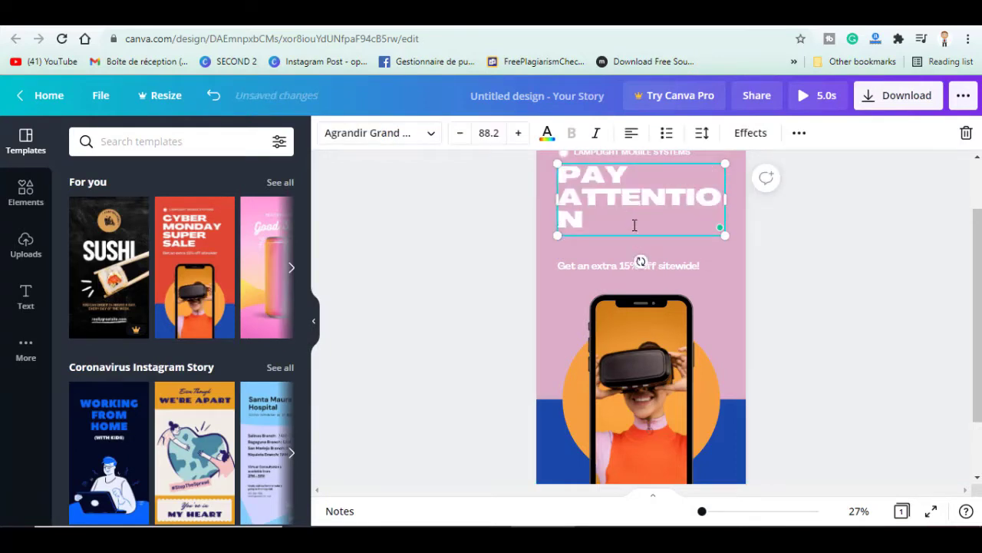
type("N TO THE VIDEO")
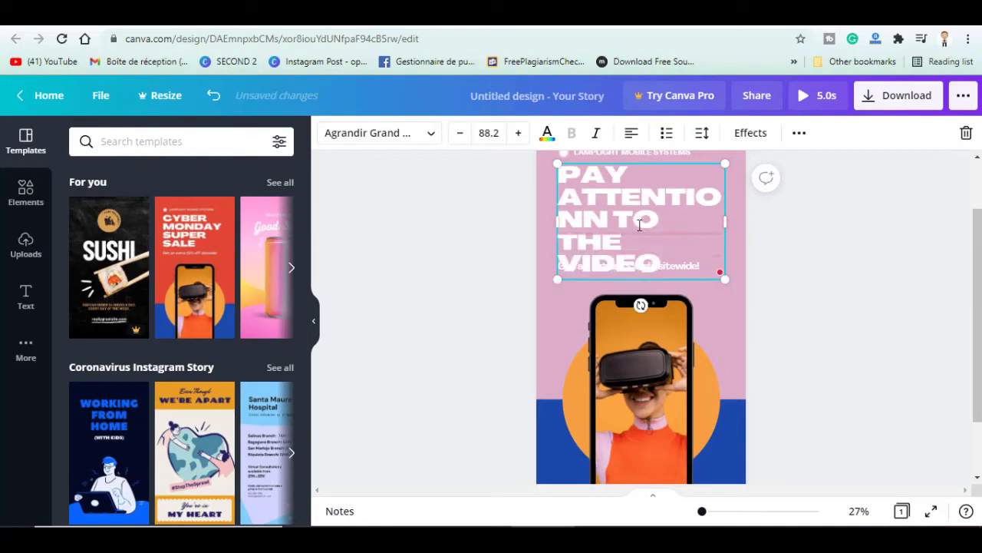
left_click(827, 271)
scroll(852, 445, "up", 2)
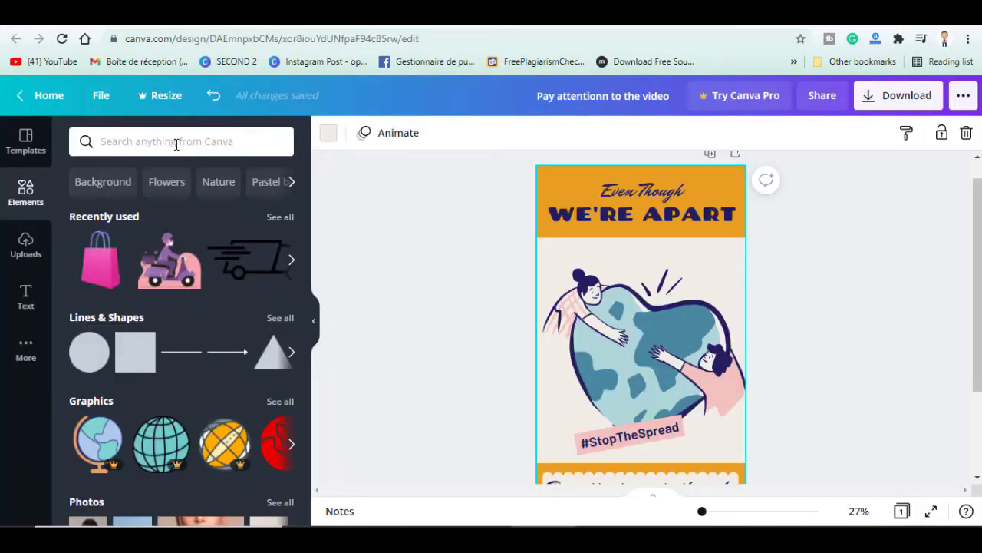
Search the design elements for 'cars' and scroll through the results
left_click(175, 144)
type("car")
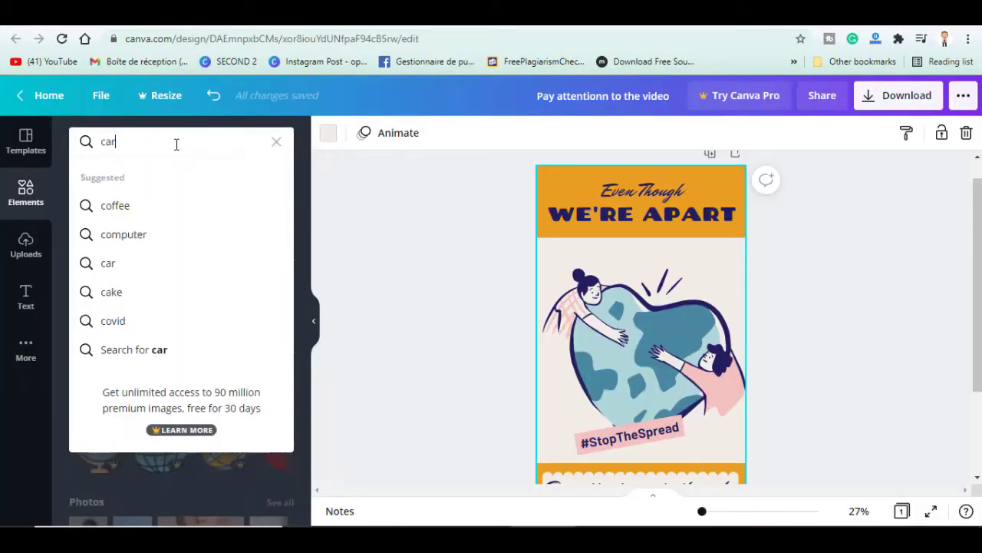
type("s")
key("Return")
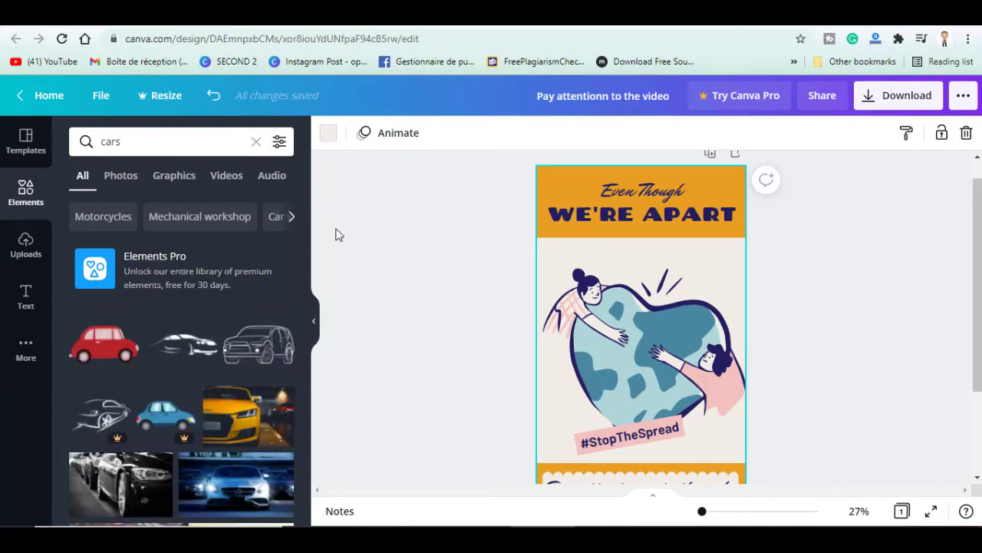
scroll(307, 262, "down", 1)
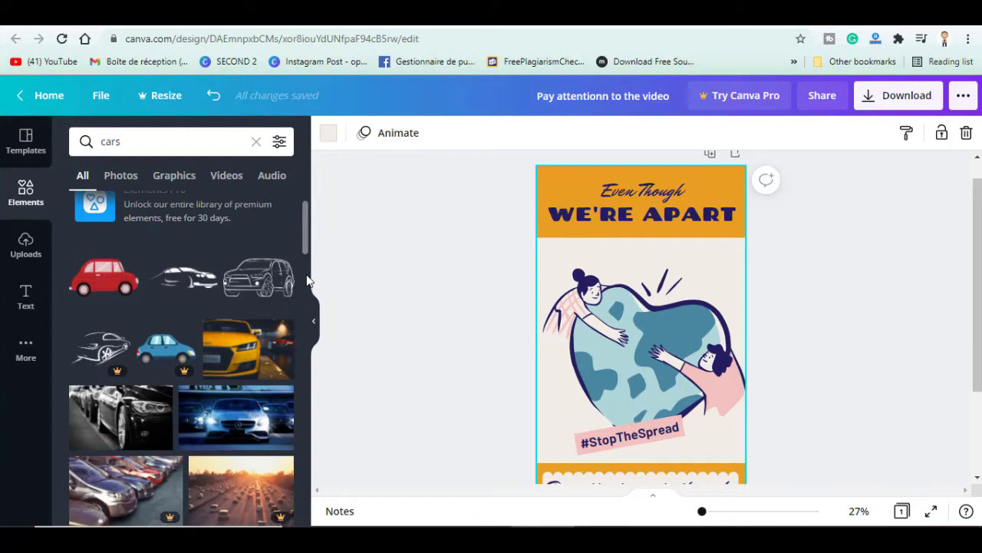
scroll(307, 280, "down", 3)
scroll(307, 281, "down", 3)
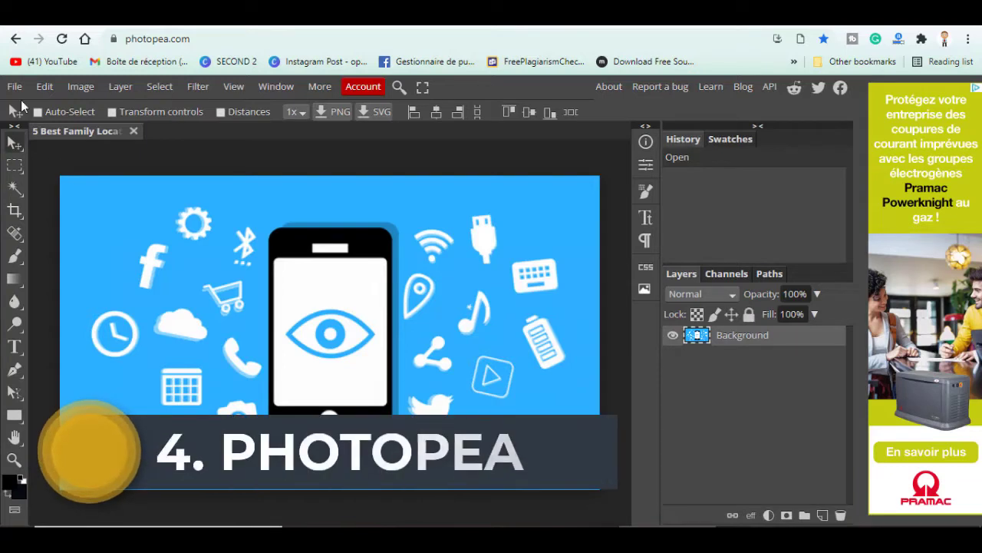
left_click(14, 86)
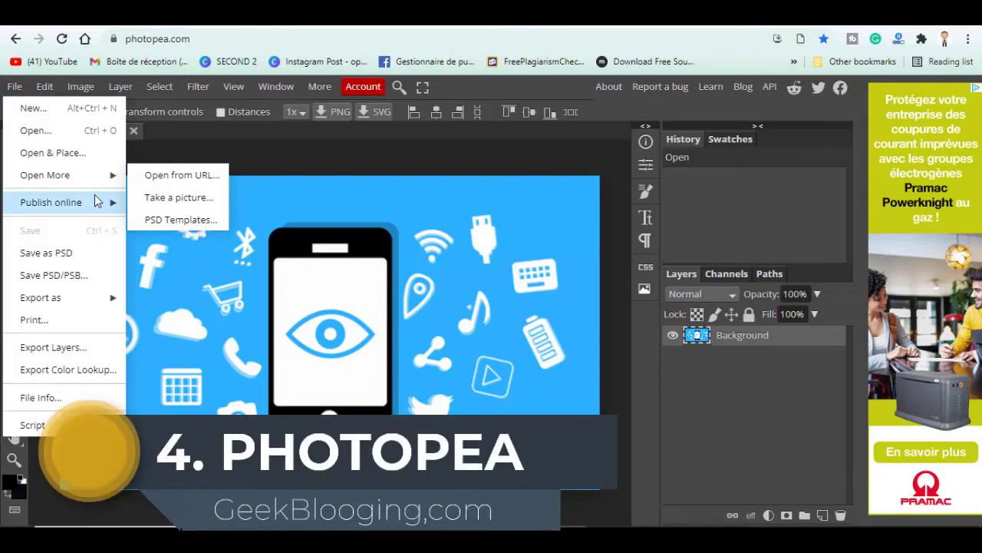
mouse_move(80, 301)
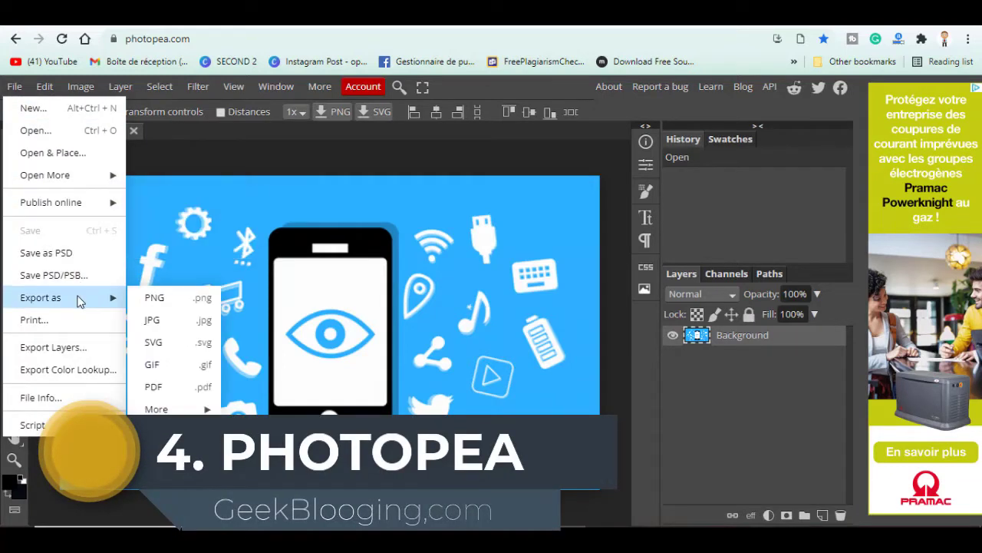
left_click(57, 89)
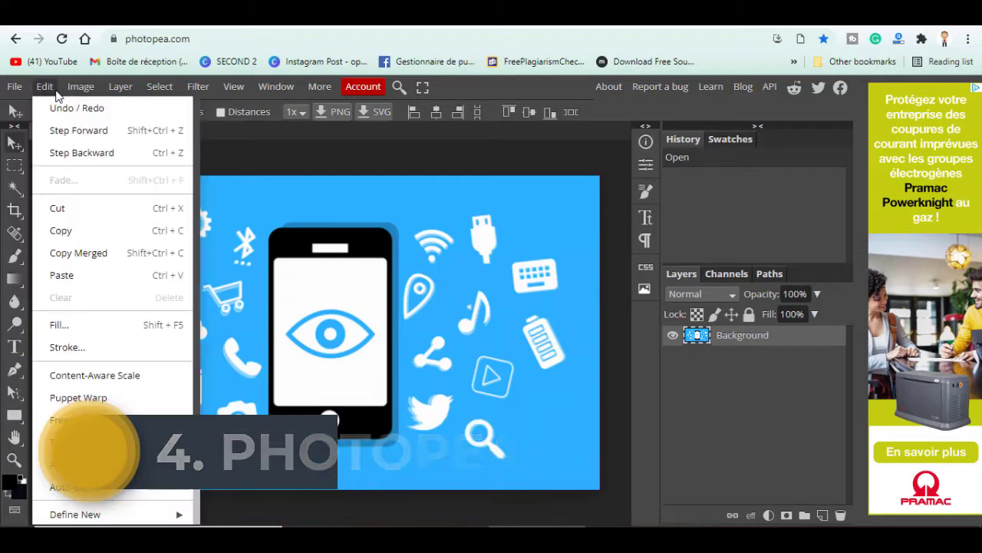
left_click(79, 89)
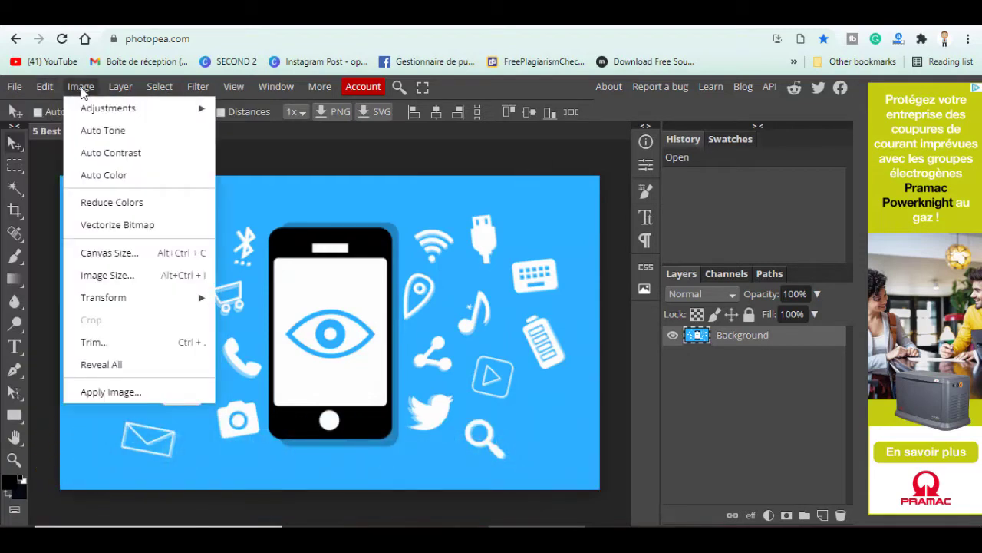
mouse_move(114, 92)
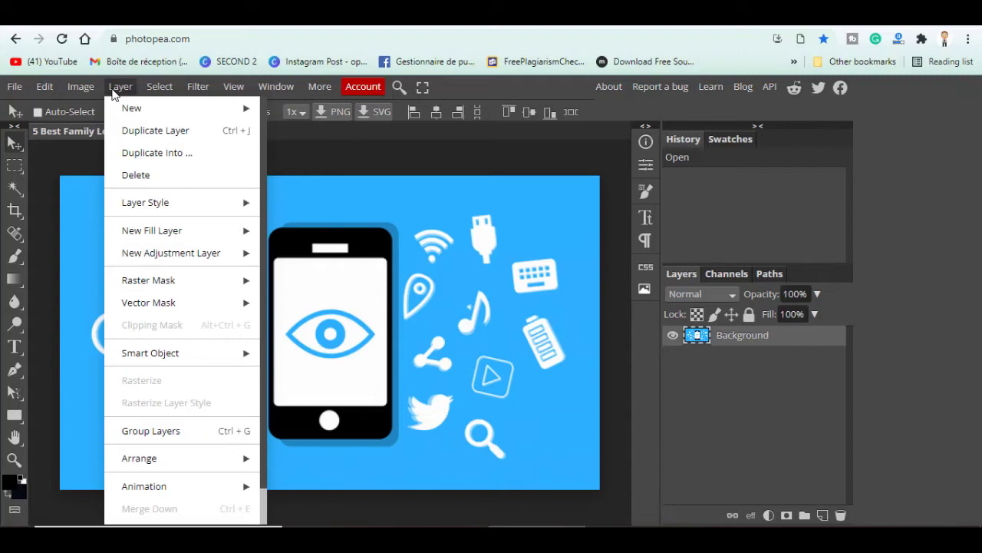
mouse_move(204, 91)
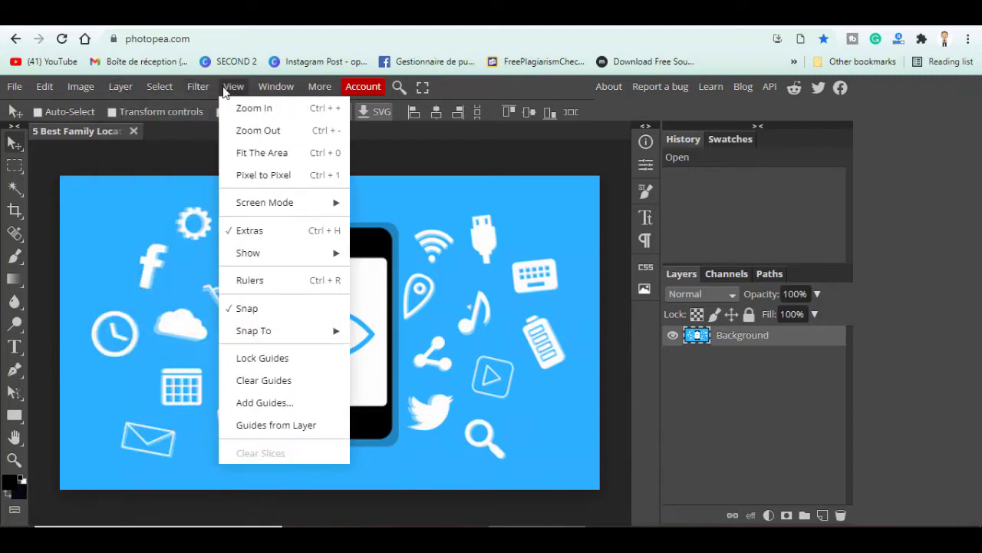
mouse_move(264, 91)
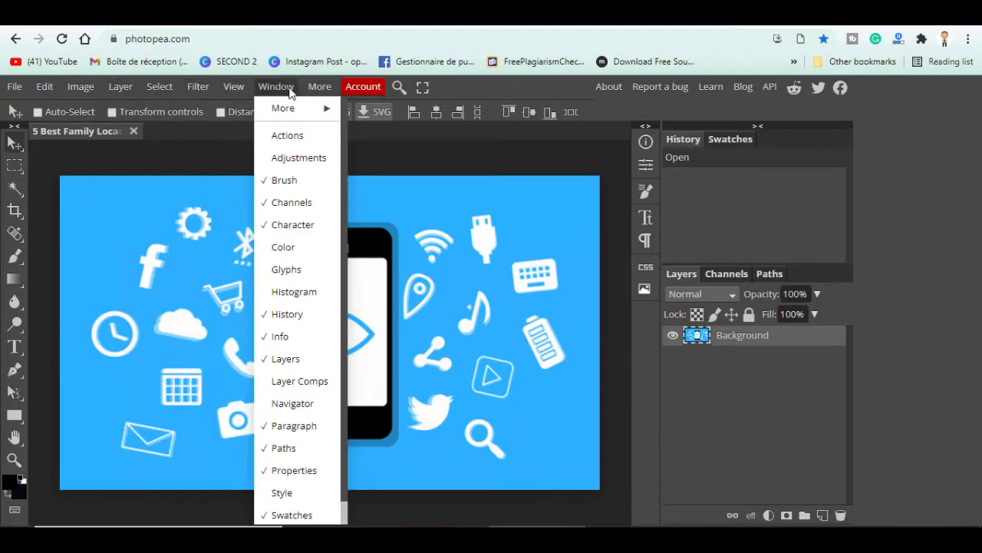
left_click(279, 86)
left_click(278, 86)
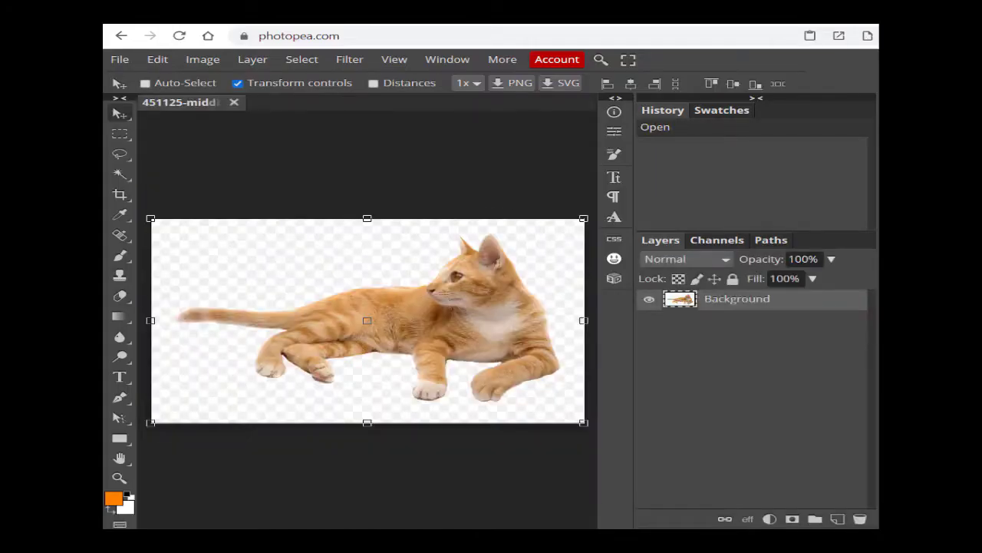
Rotate the cat layer about 14 degrees and start a Magic Cut of the cat
key("ctrl+t")
left_click_drag(590, 209, 522, 149)
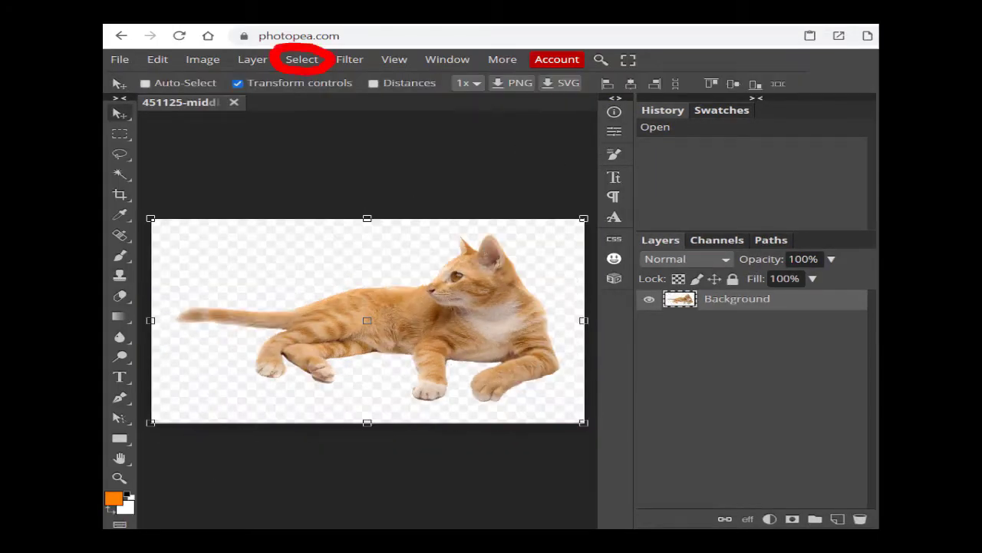
left_click(302, 59)
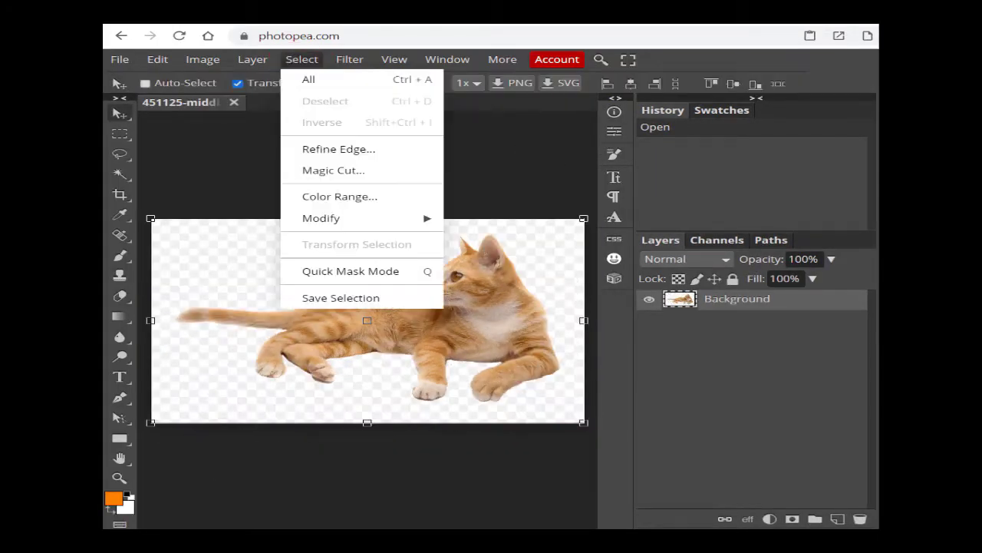
left_click(333, 169)
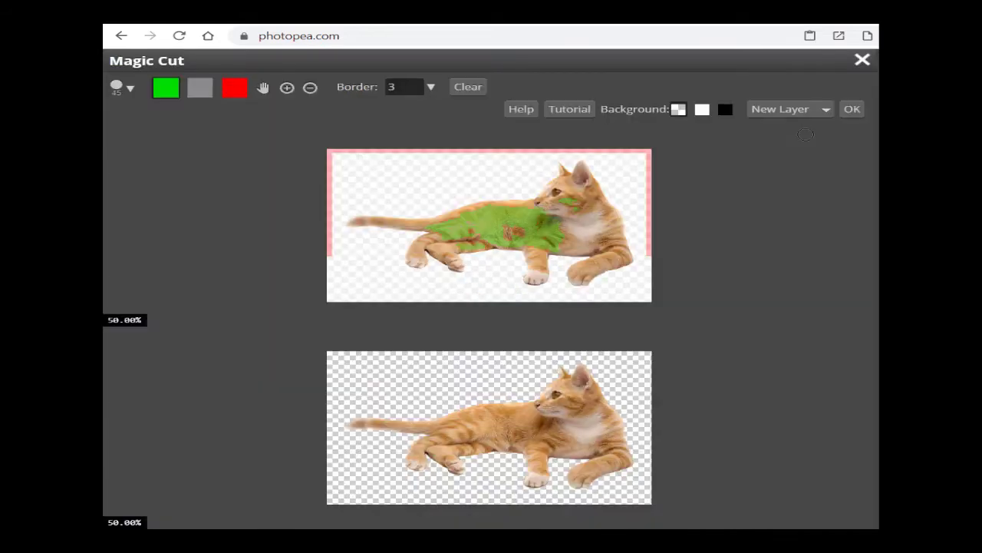
Output the cut-out cat to a new layer and tilt it about 24 degrees
left_click(851, 108)
key("ctrl+t")
left_click_drag(595, 209, 519, 140)
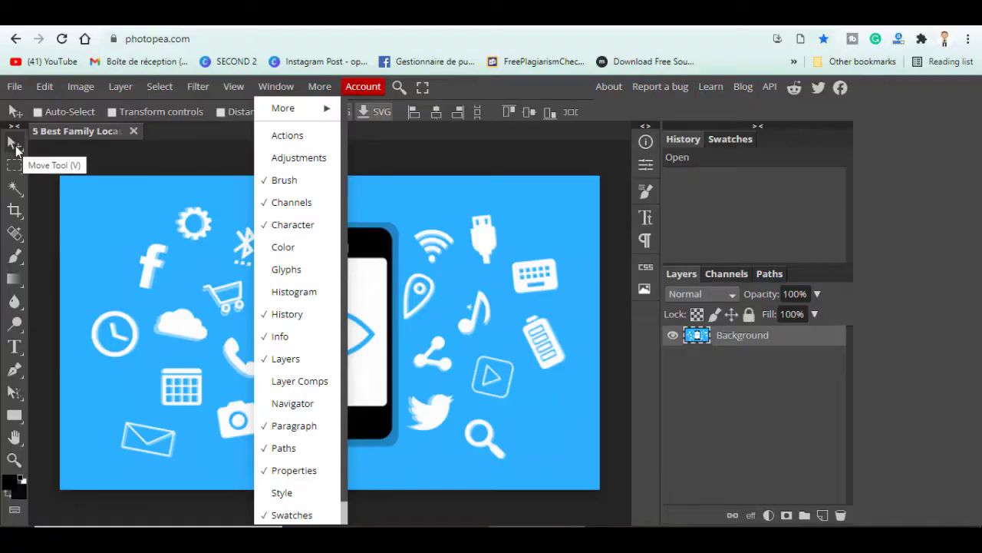
Select the phone's screen area with Rectangle Select and delete its contents
left_click(16, 147)
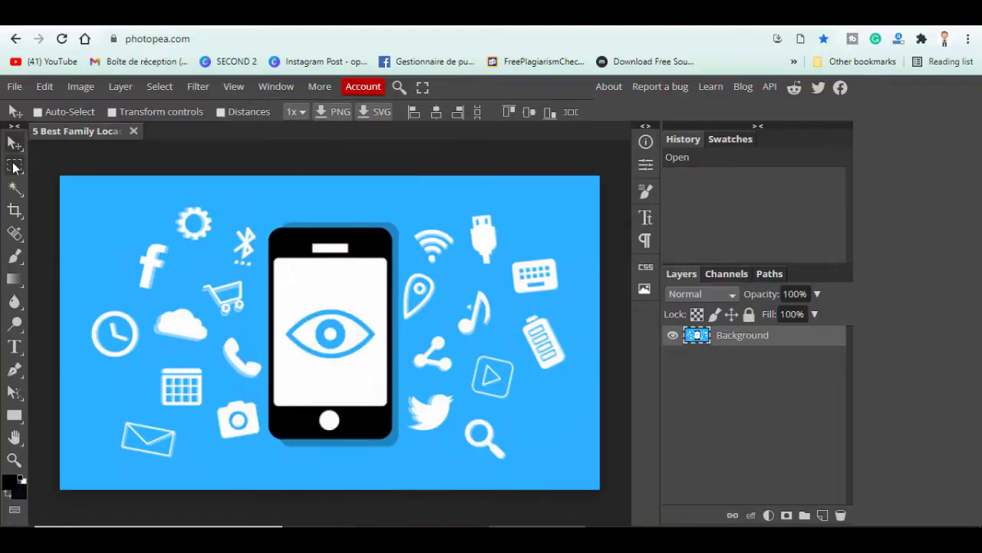
left_click(14, 165)
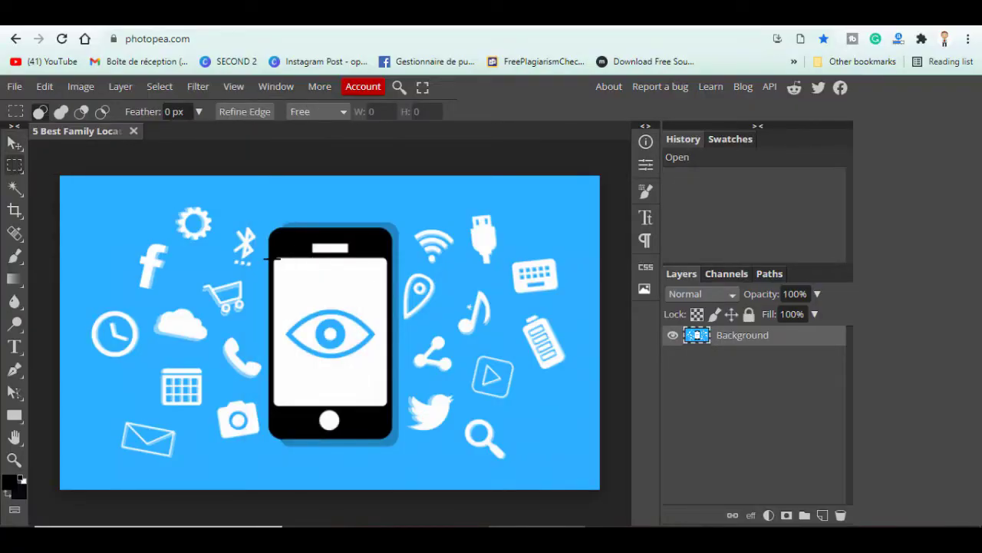
left_click_drag(274, 259, 385, 405)
key("Delete")
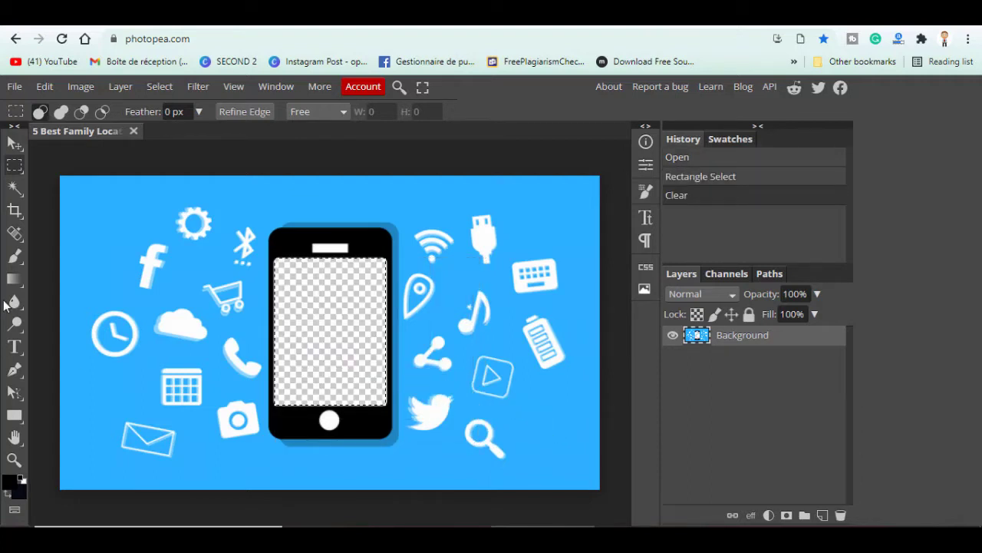
Paint the cleared phone screen solid black with a 230 px brush
left_click(11, 262)
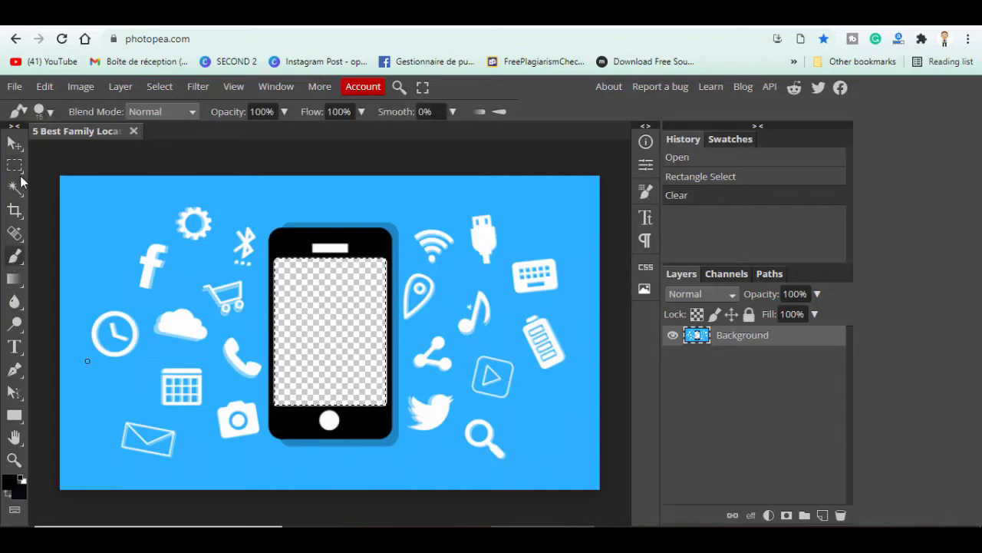
left_click(17, 114)
left_click(44, 115)
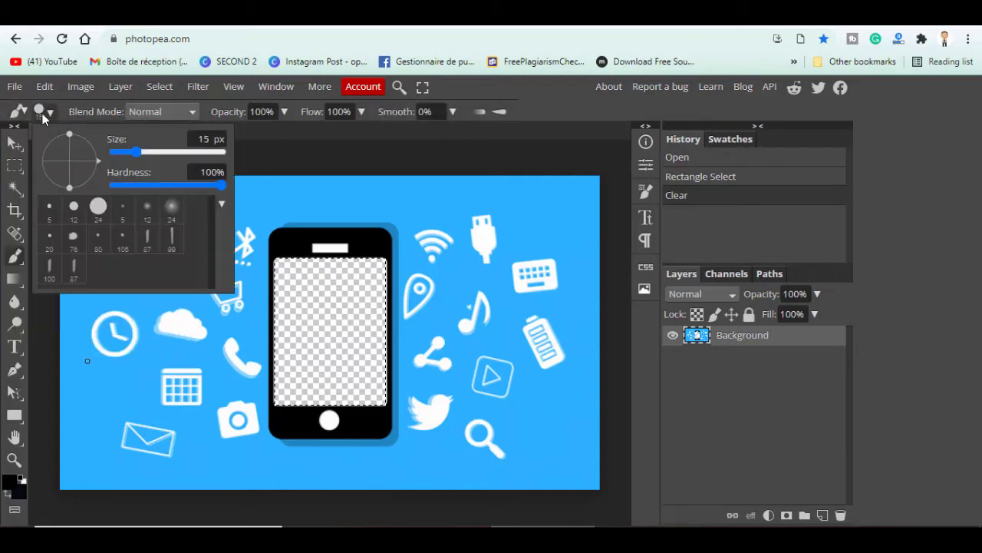
left_click(178, 153)
mouse_move(315, 222)
left_mouse_down()
mouse_move(303, 373)
mouse_move(358, 378)
mouse_move(360, 268)
left_mouse_up()
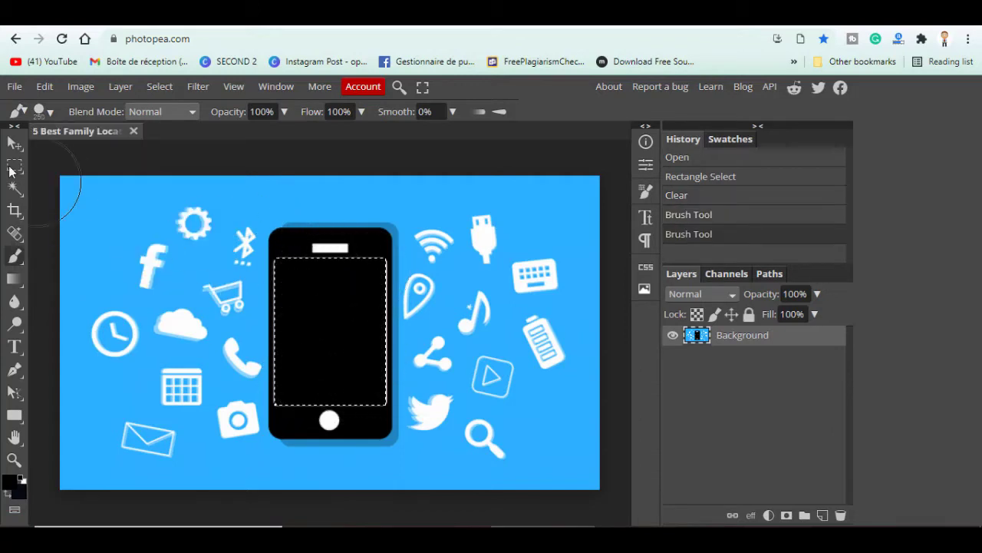
Deselect the phone screen area from the canvas right-click menu
left_click(15, 166)
right_click(316, 301)
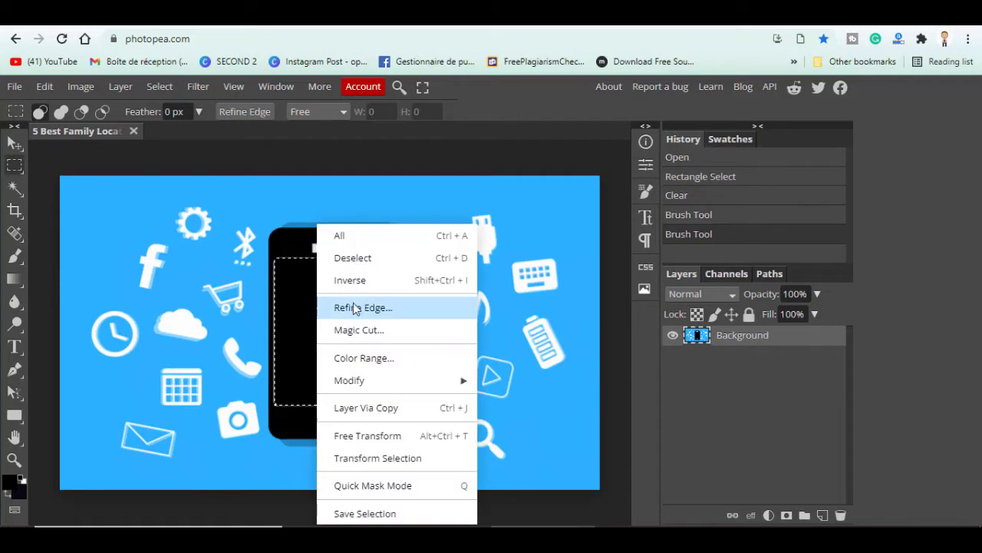
left_click(363, 259)
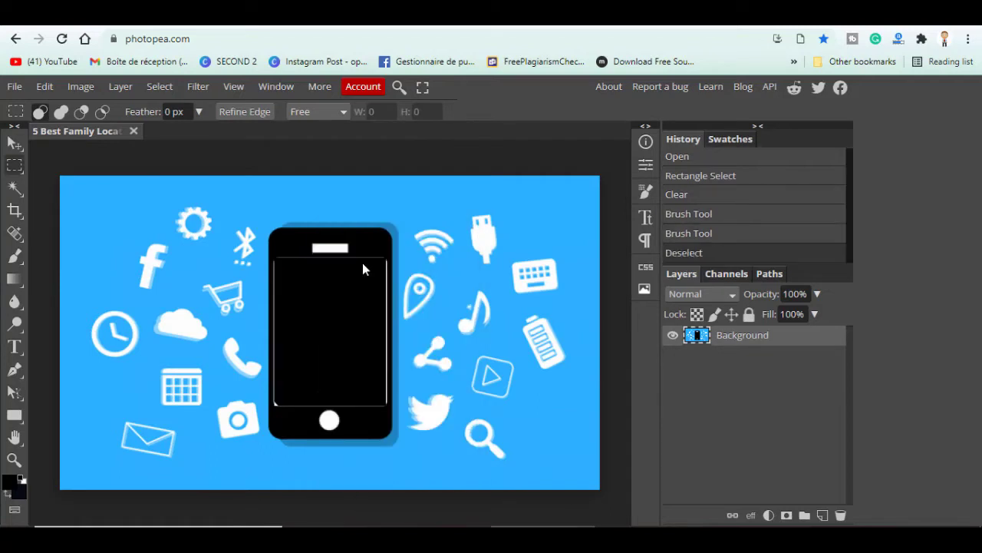
left_click(13, 210)
Crop the banner in from the top-left corner and right side around the phone
left_click_drag(62, 176, 163, 198)
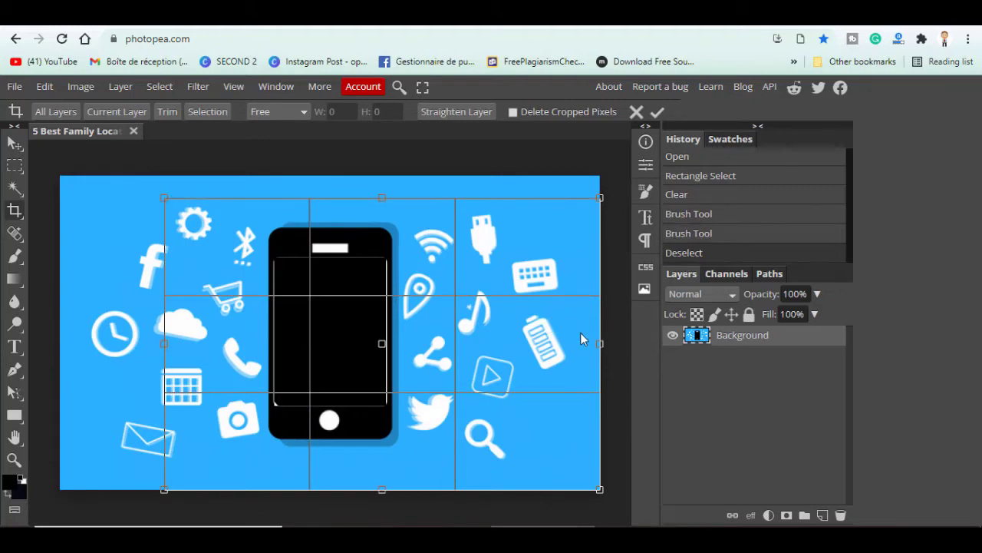
left_click_drag(603, 344, 511, 334)
key("Return")
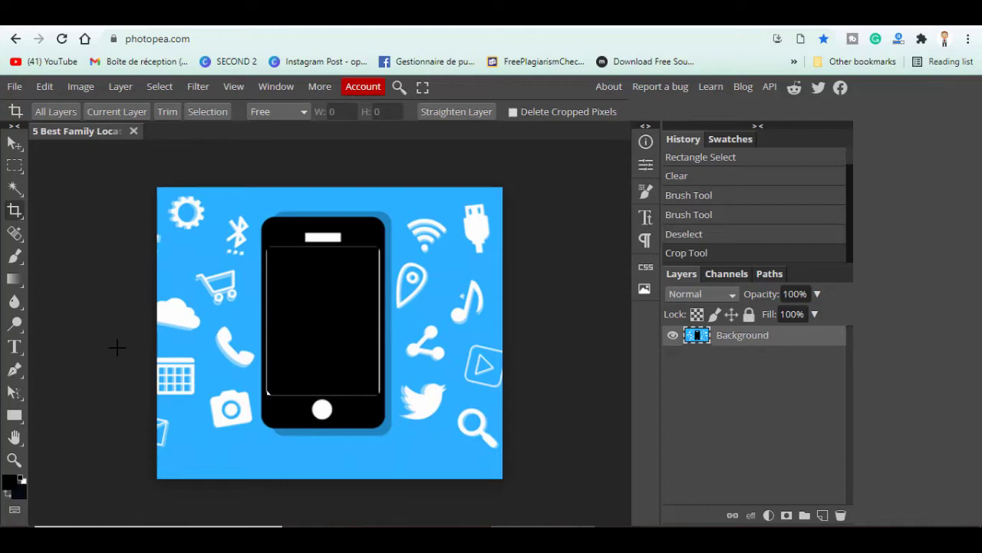
Add large white 'Subscribe now' text and centre it on the phone screen
left_click(14, 348)
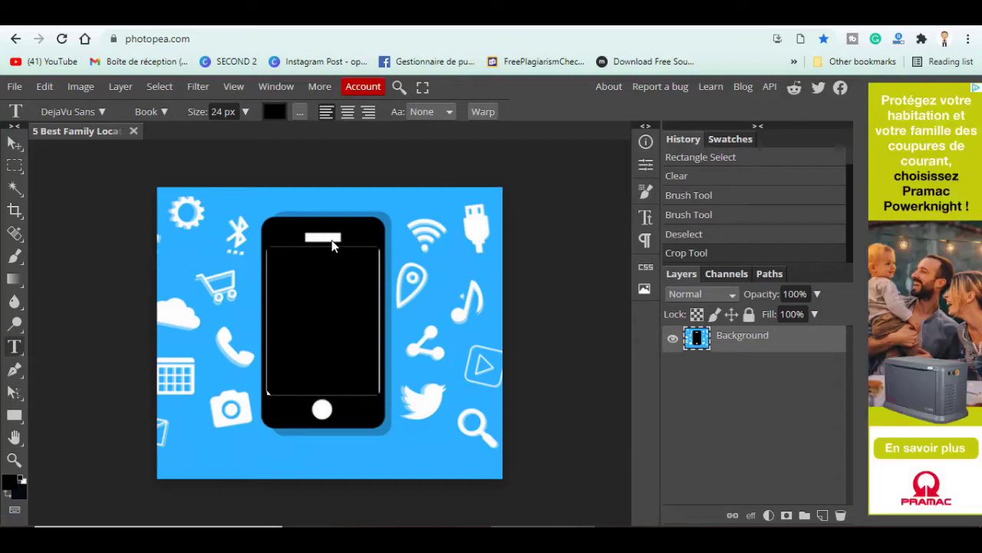
left_click(305, 301)
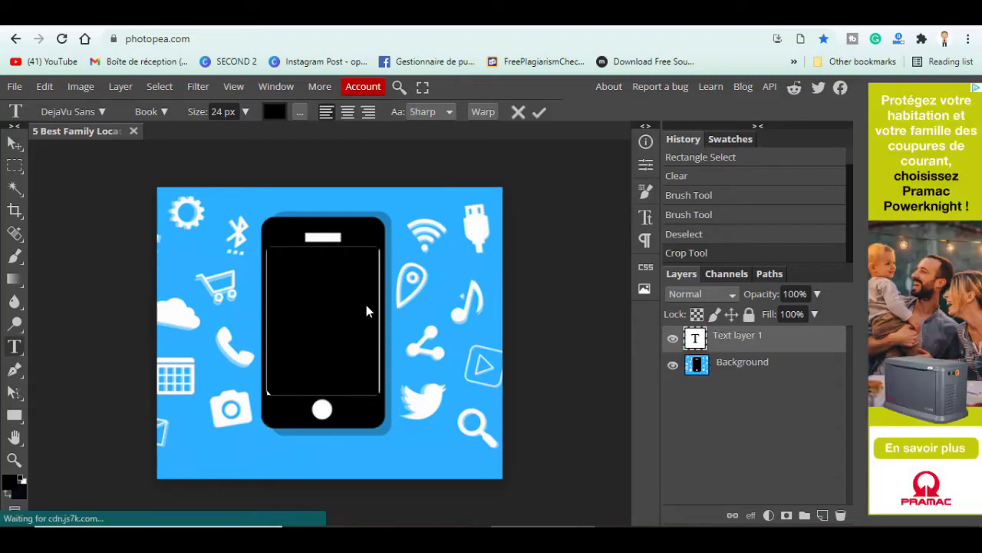
type("Subscribe now")
key("ctrl+a")
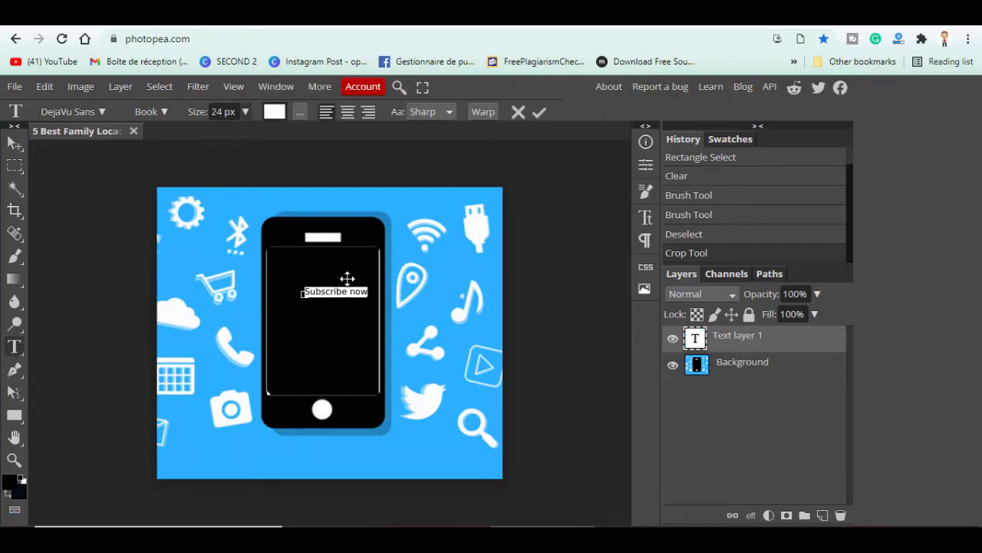
left_click(245, 111)
left_click_drag(220, 134, 236, 136)
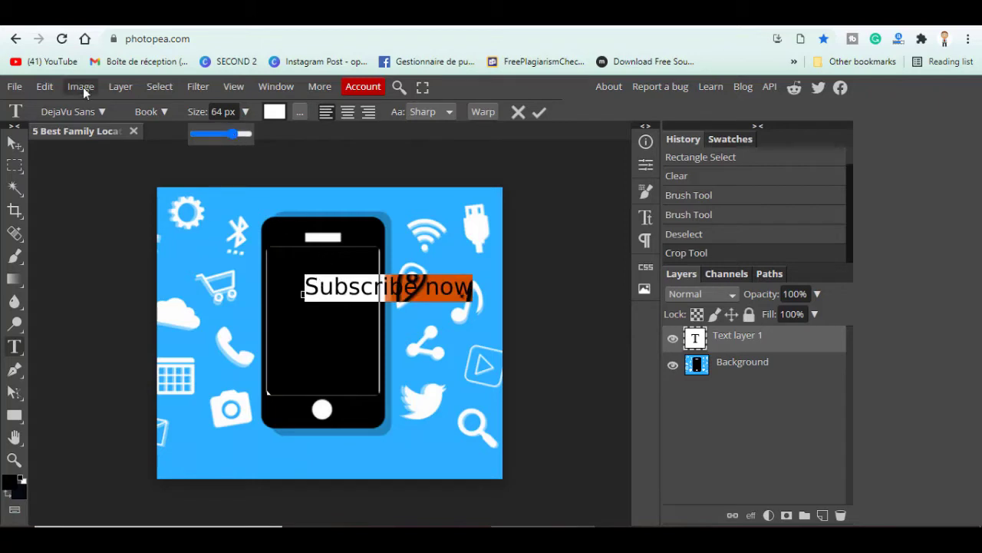
left_click(14, 143)
left_click_drag(357, 296, 294, 325)
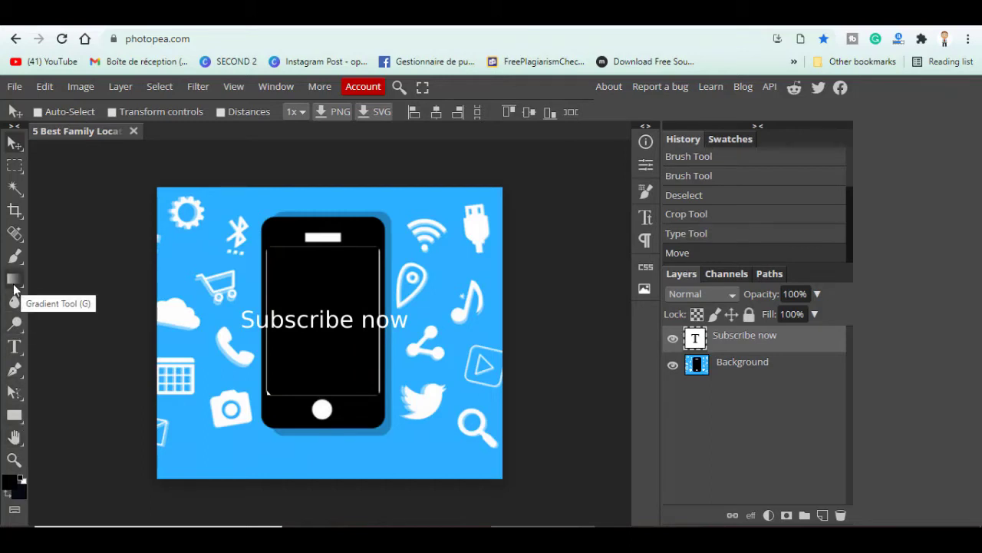
Open the File menu to bring in the fairy photo for editing
left_click(15, 86)
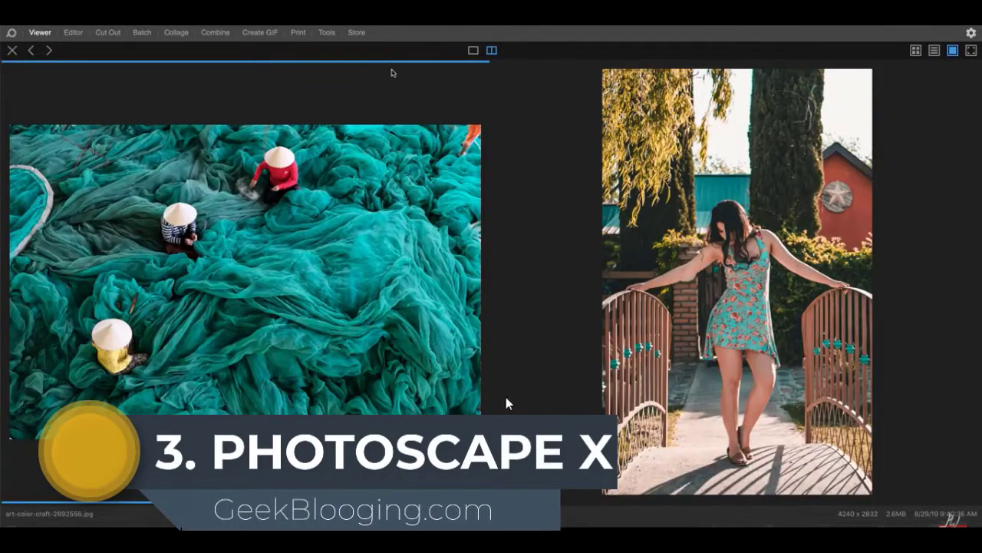
Apply the Grayscale then Sepia filters to the fairy photo and compare with the original
left_click(471, 50)
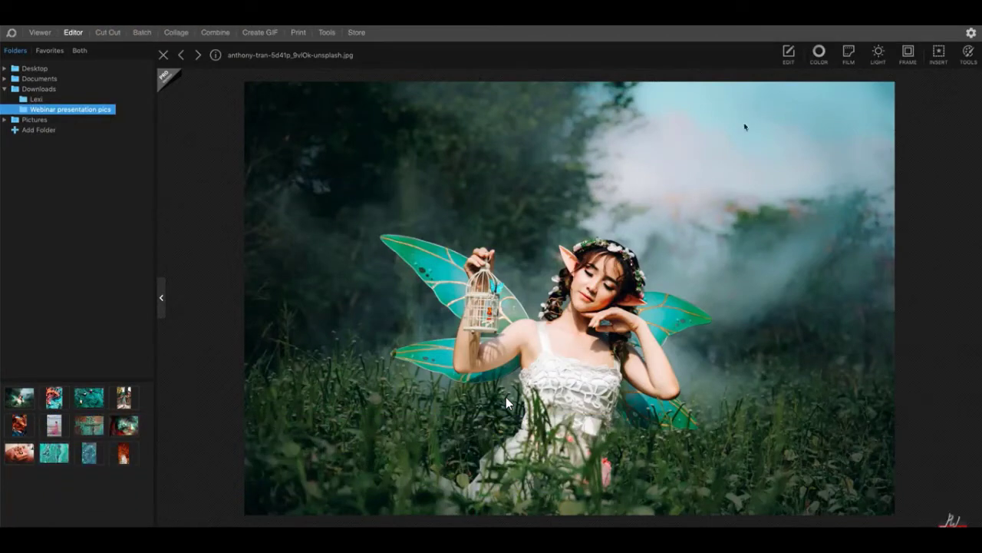
left_click(790, 55)
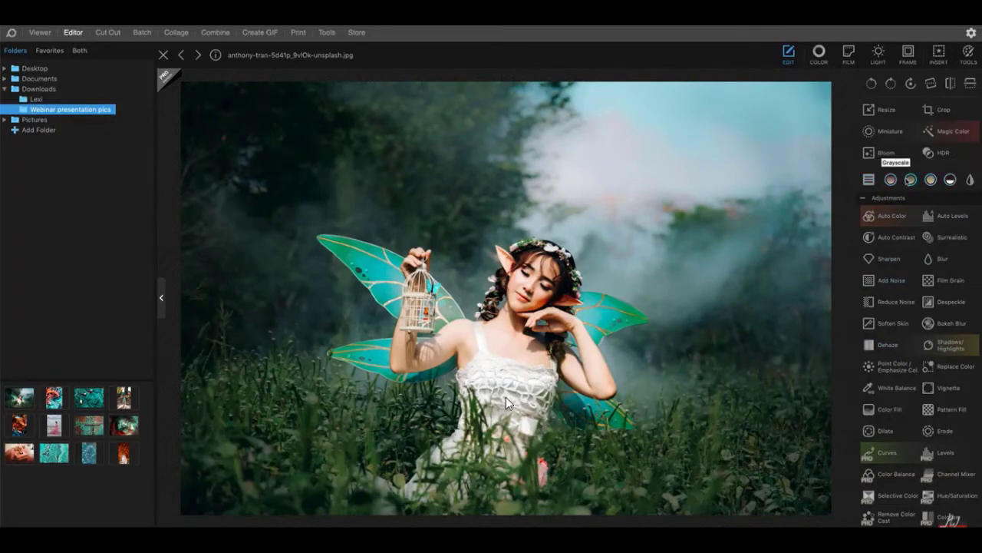
left_click(891, 179)
left_click(910, 179)
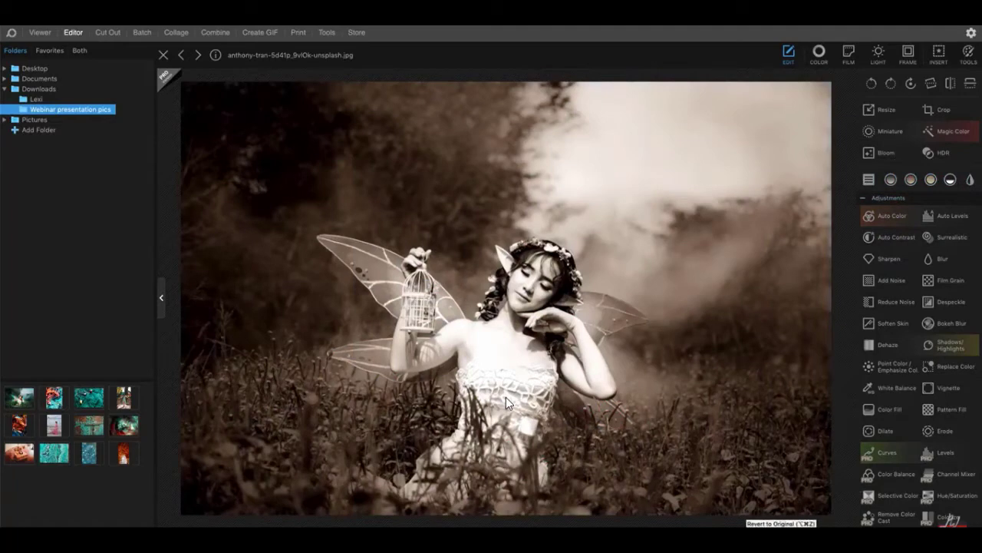
key("space")
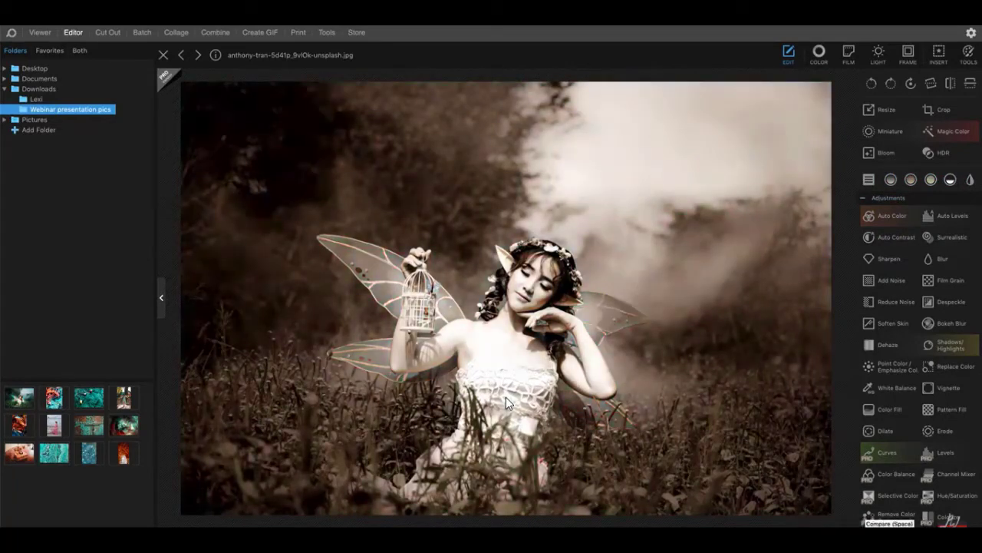
key("space")
key("space")
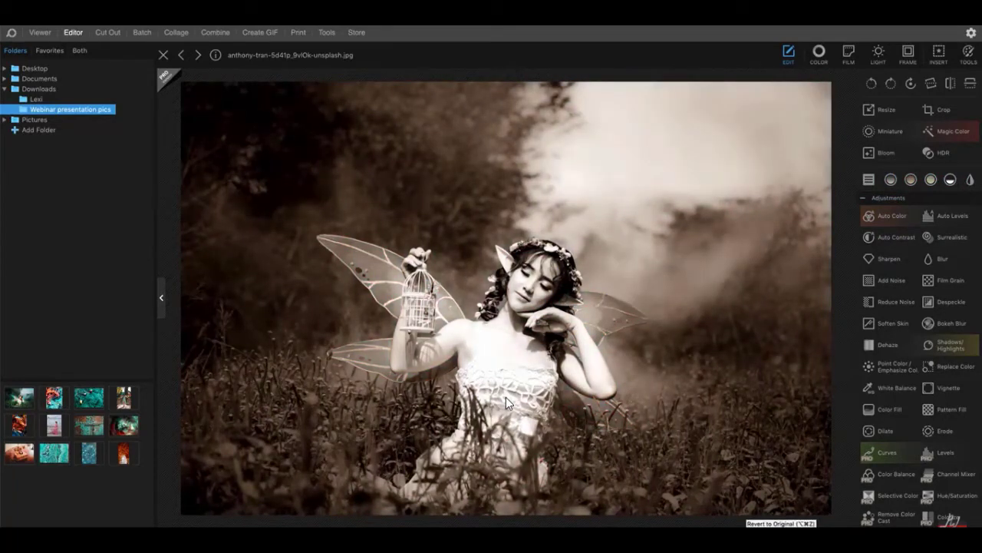
key("space")
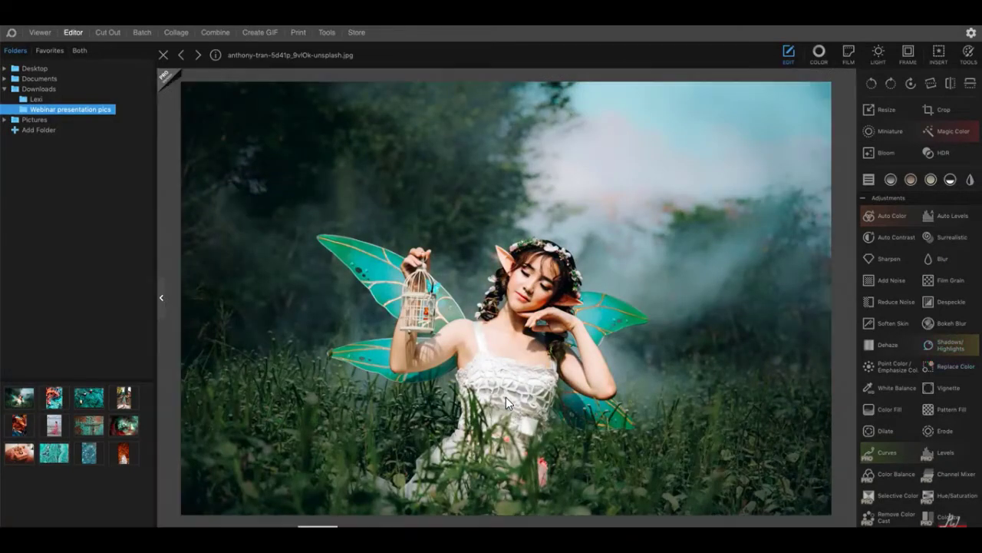
Apply the Acornbury preset from the Film effects to the fairy photo
left_click(819, 52)
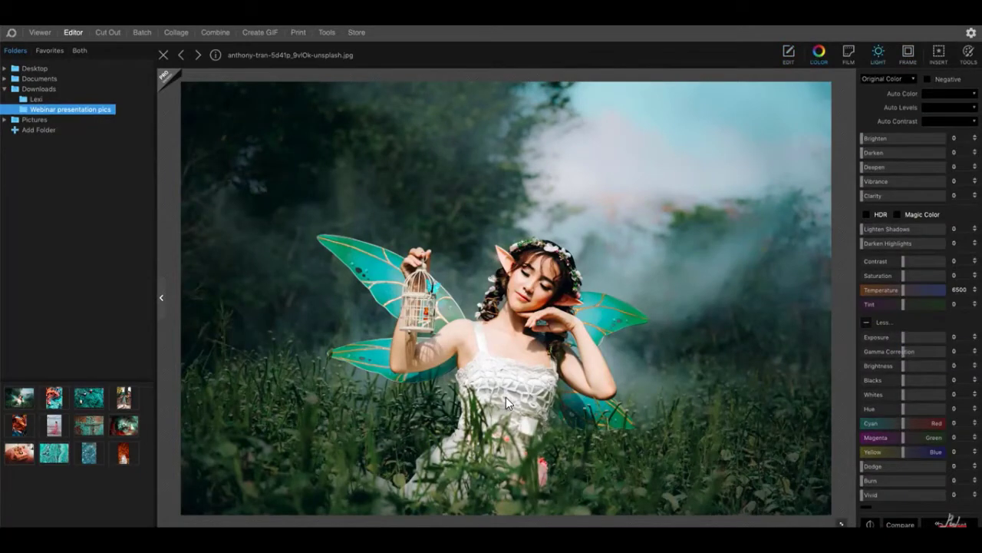
left_click(849, 52)
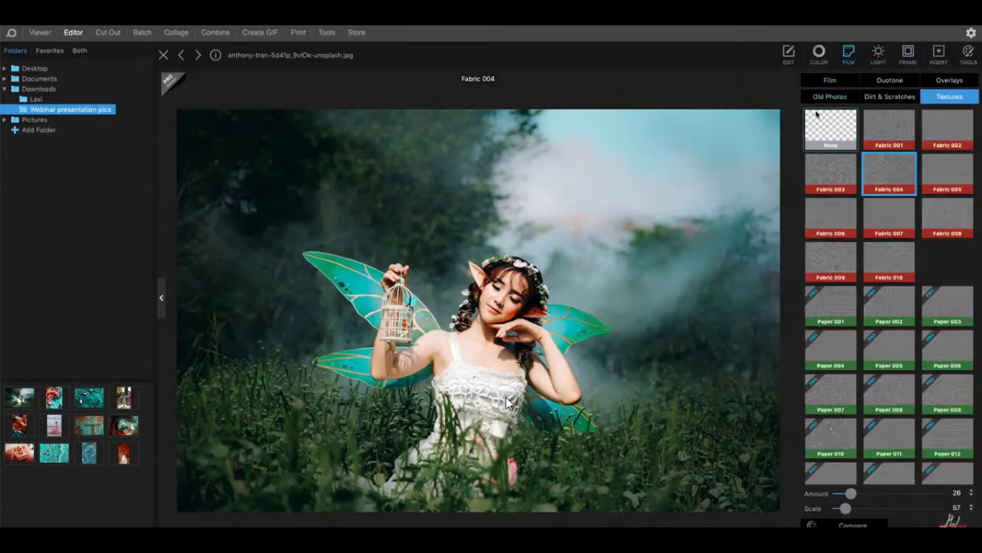
left_click(830, 79)
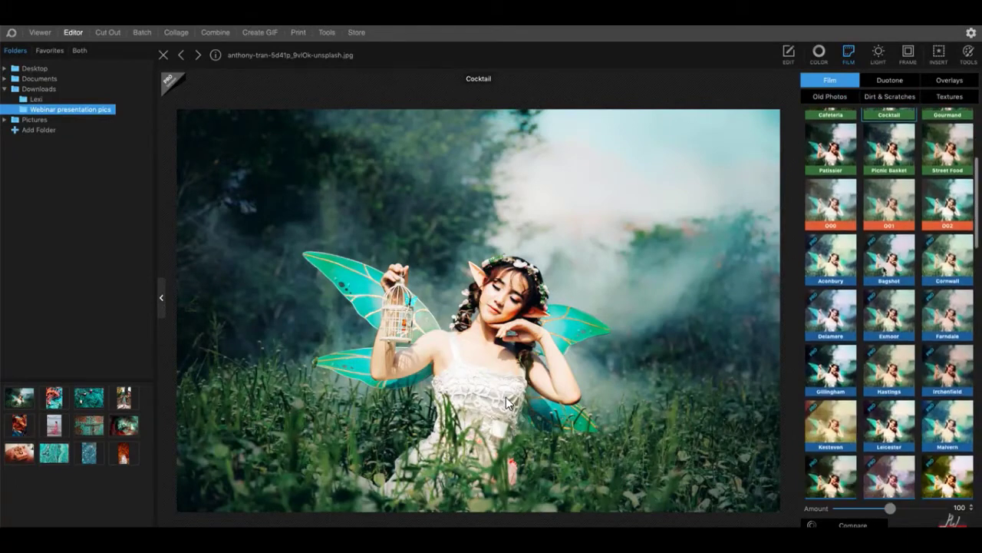
scroll(818, 216, "down", 1)
left_click(818, 217)
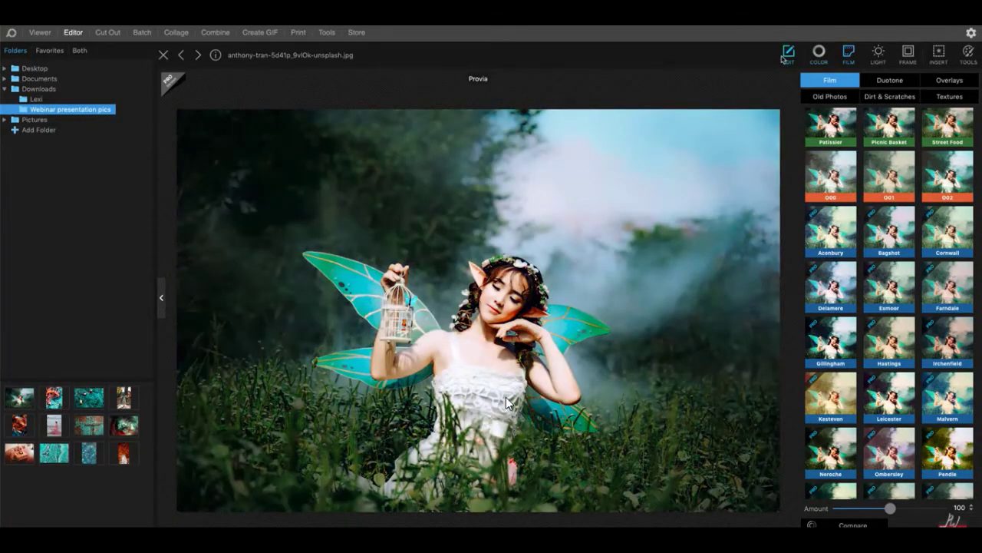
left_click(819, 53)
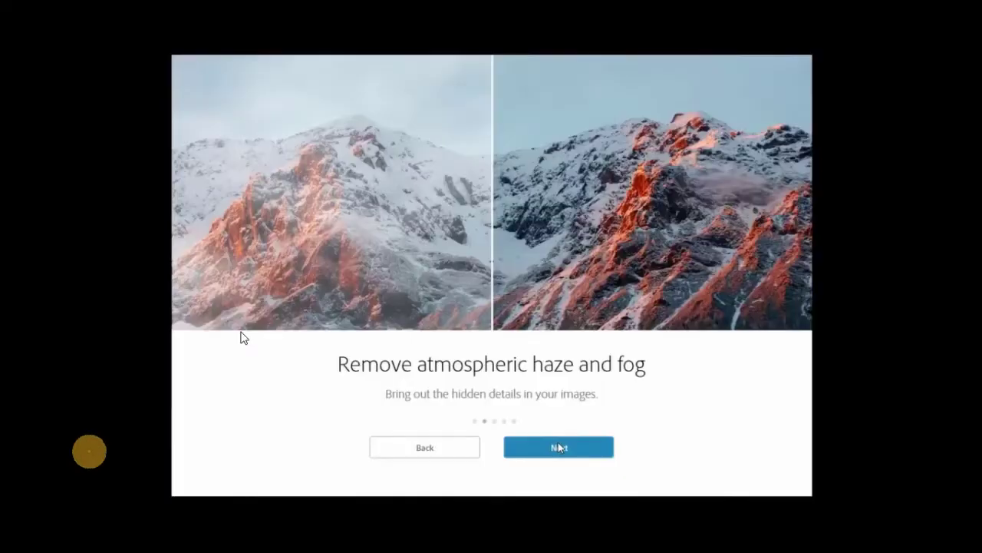
Skip the introduction slides, open a stored photo, and glance at the app preferences
left_click(558, 447)
left_click(558, 446)
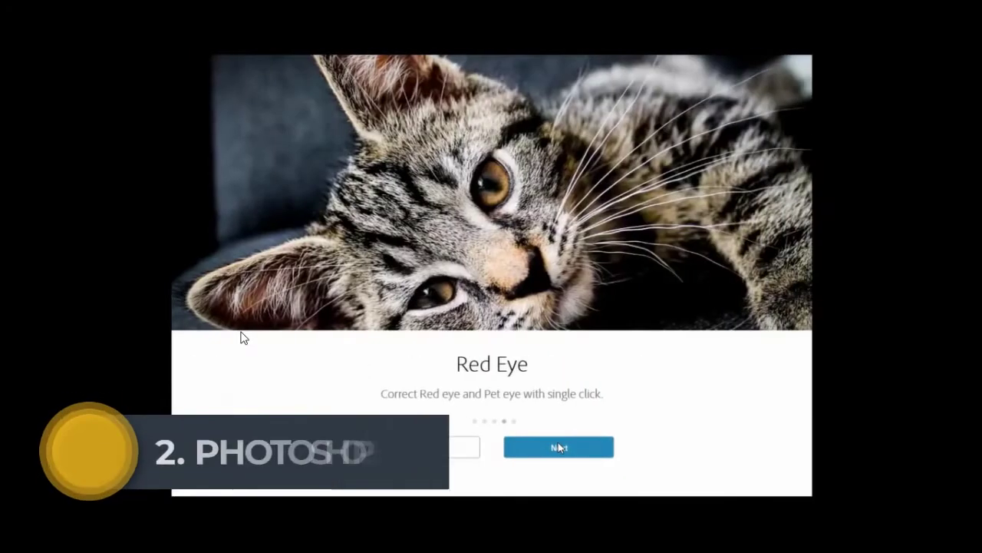
left_click(558, 447)
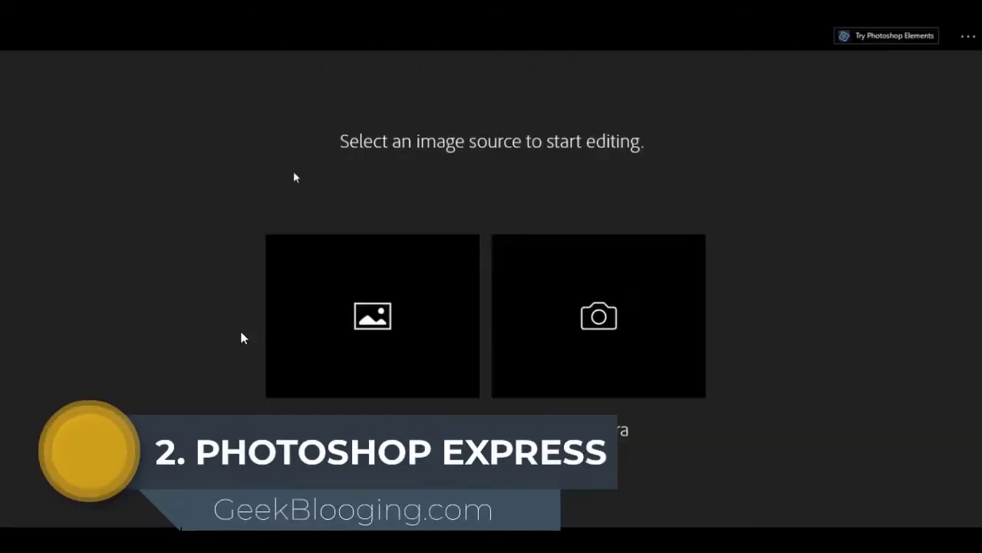
left_click(344, 348)
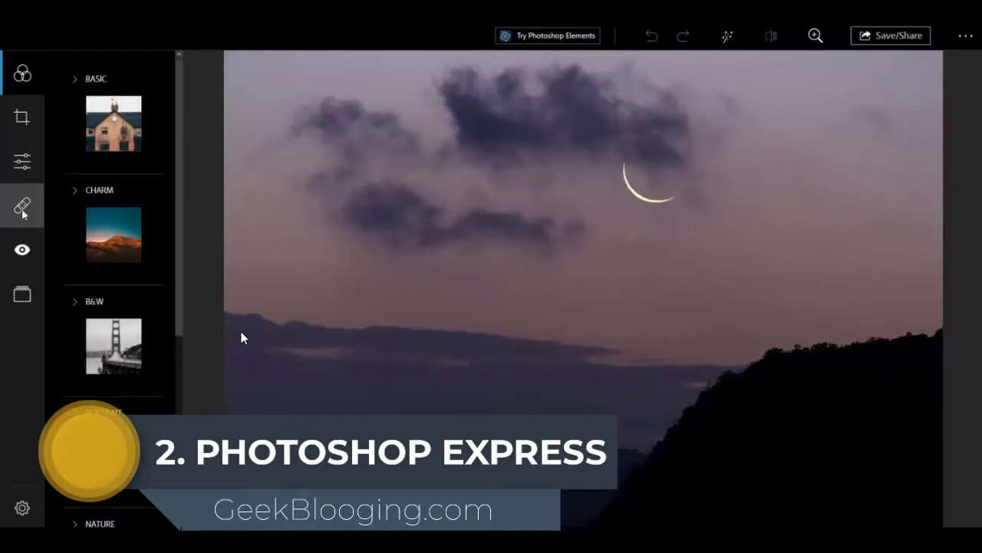
left_click(22, 507)
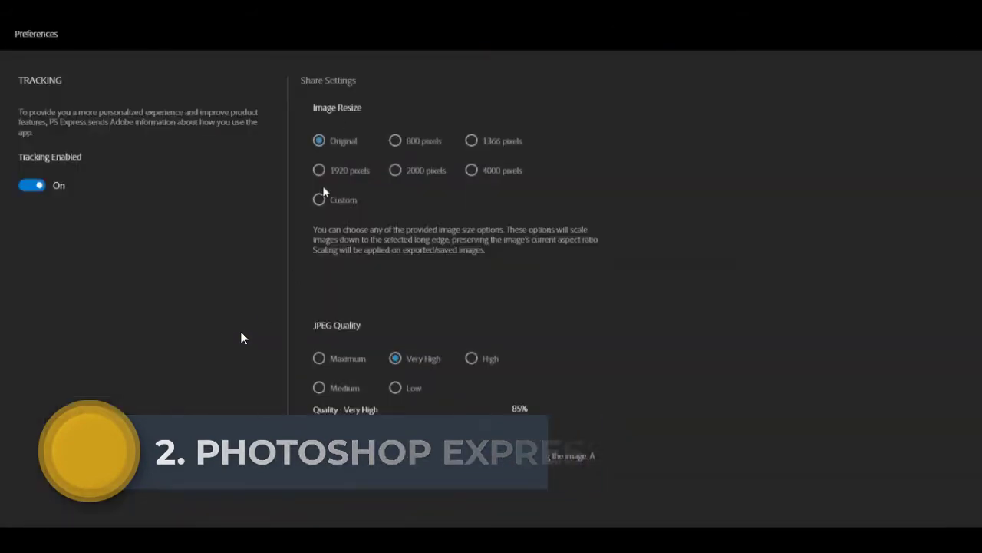
key("Escape")
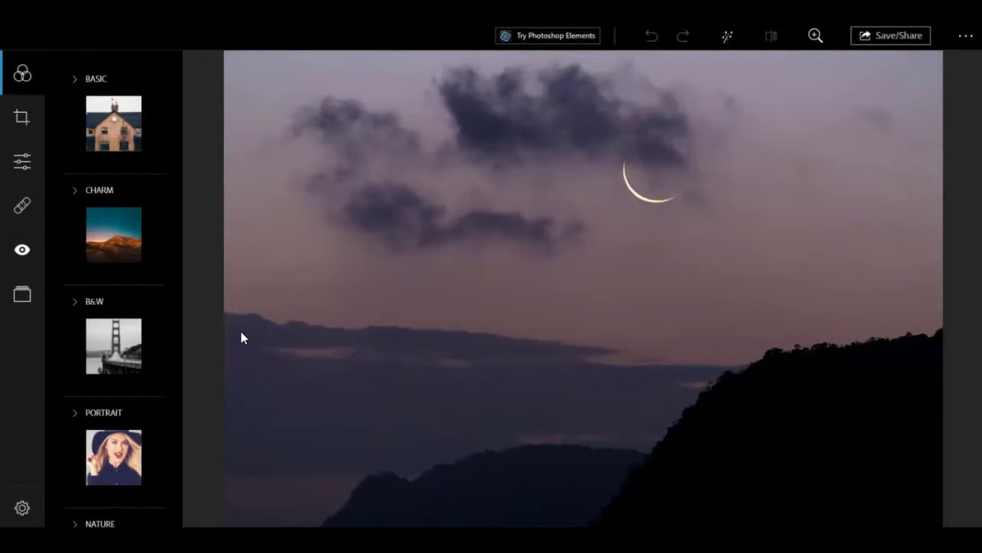
Try the Vibrant then Autumn Basic looks and lower the Autumn look's strength
left_click(76, 86)
scroll(72, 169, "down", 1)
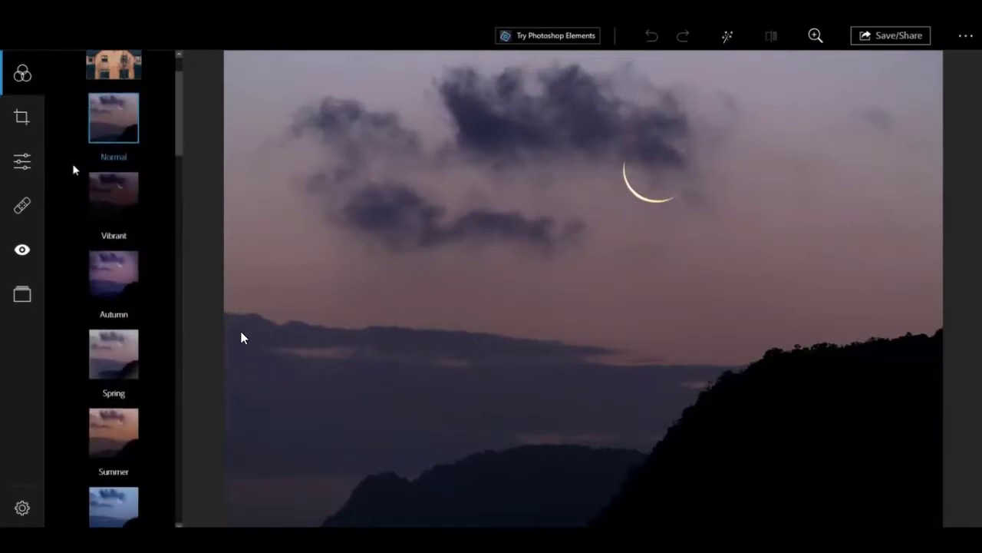
left_click(109, 196)
left_click(115, 267)
scroll(68, 241, "up", 2)
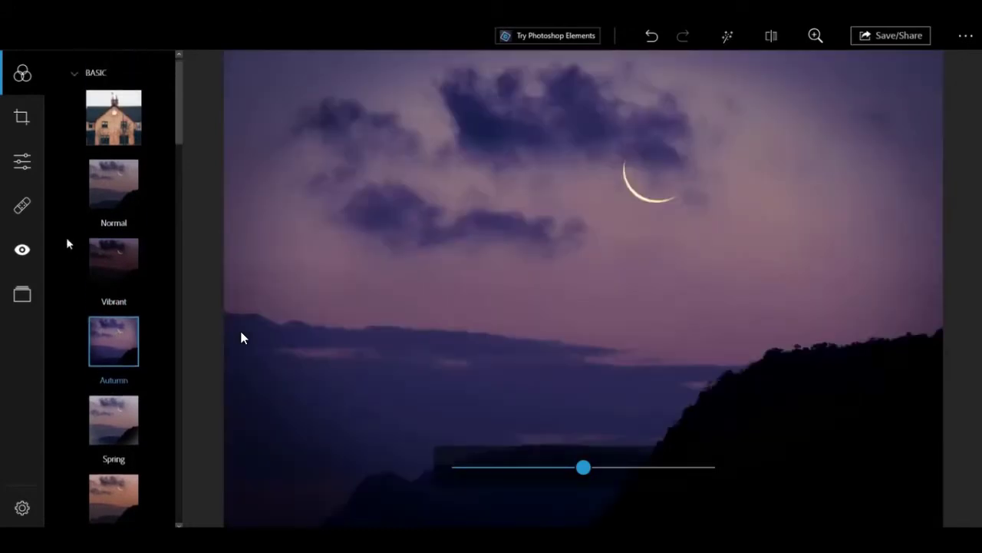
left_click(74, 78)
left_click_drag(594, 476, 485, 479)
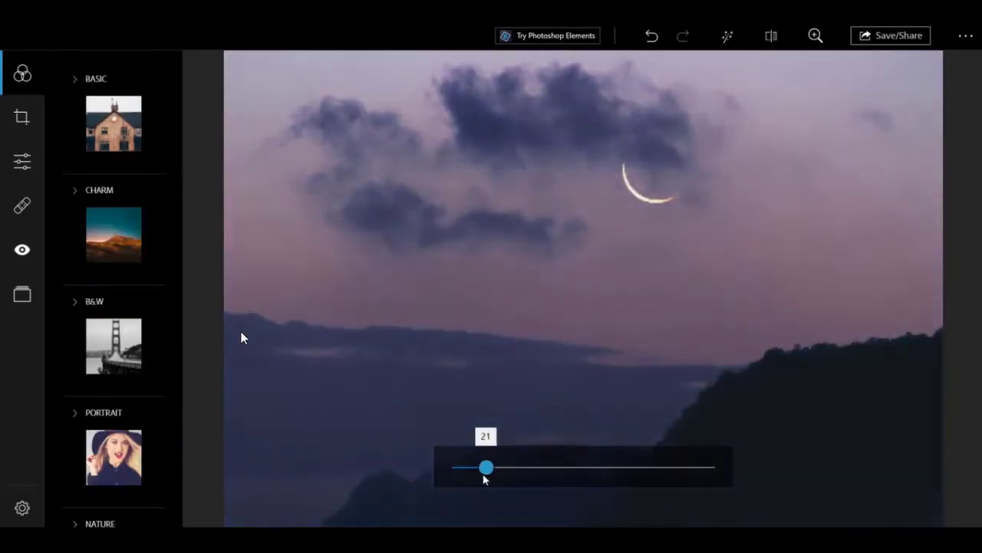
Revert the look, flip the moon-and-hills photo horizontally, and set Straighten to 12
left_click(651, 36)
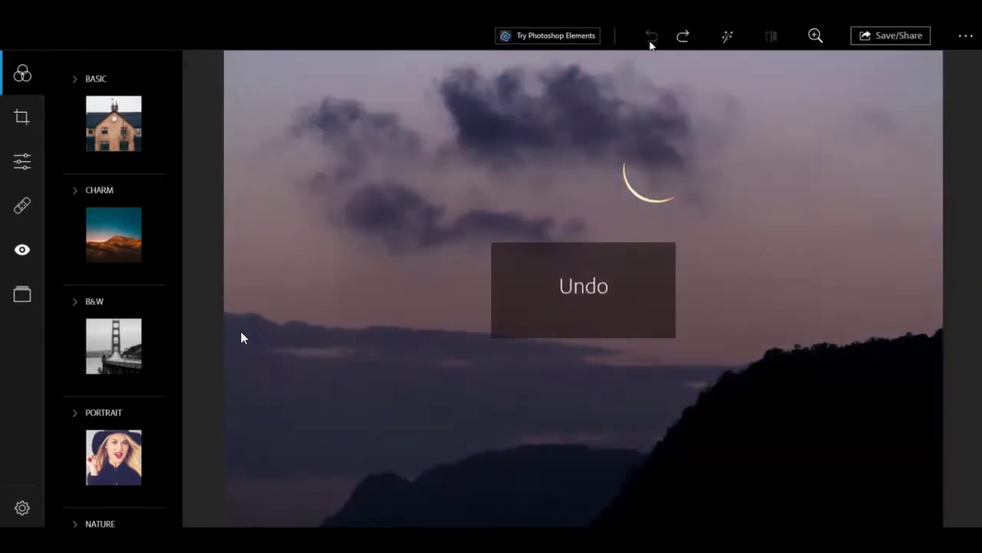
left_click(11, 117)
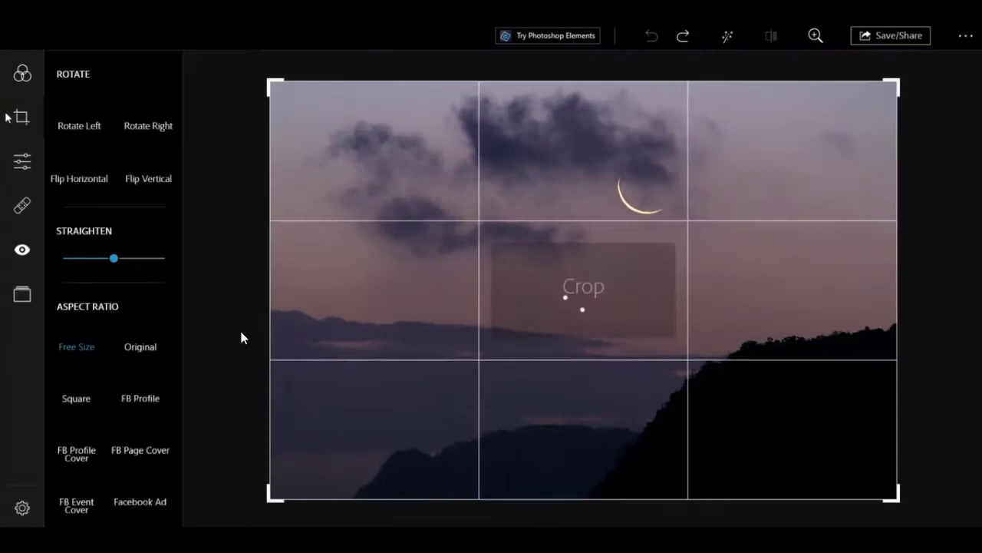
left_click(75, 126)
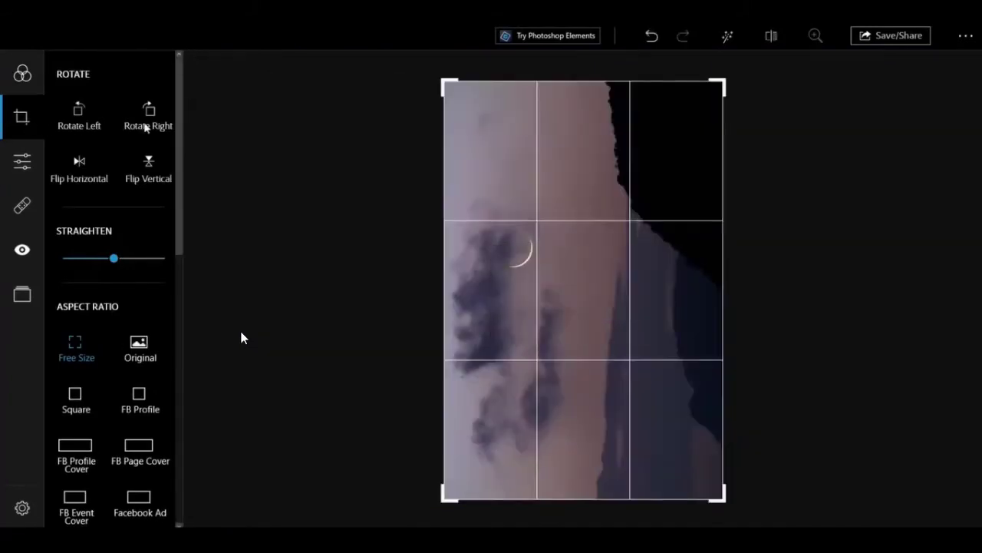
left_click(145, 126)
left_click(78, 177)
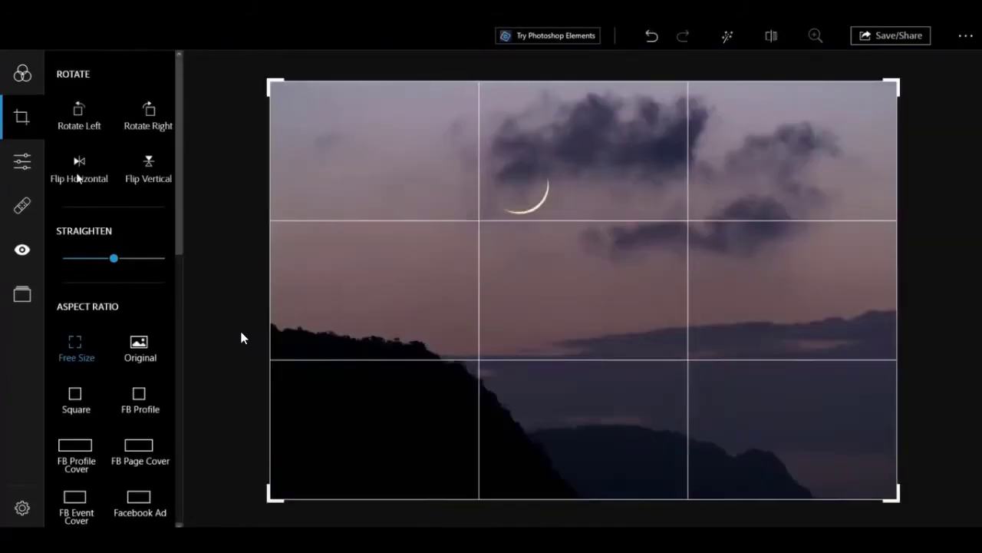
left_click(151, 178)
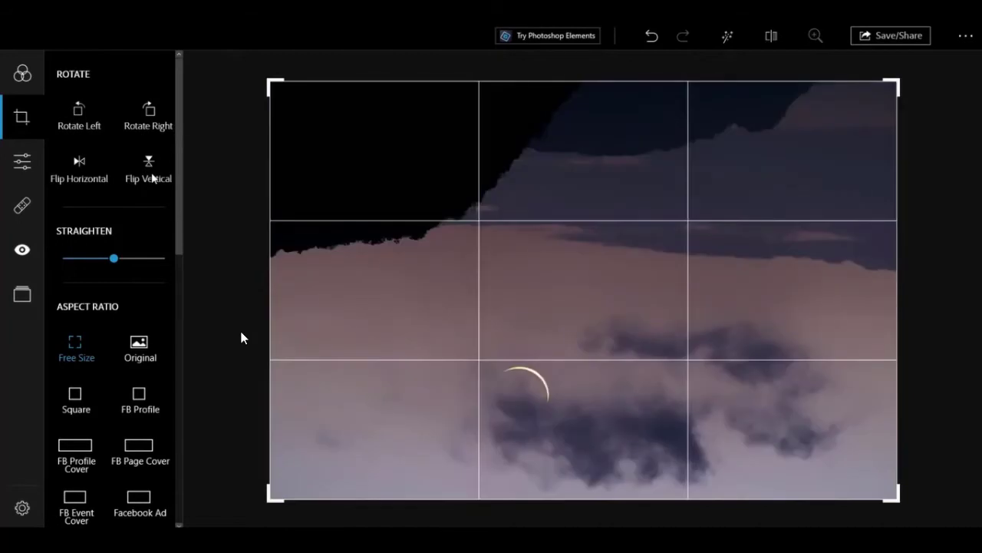
key("ctrl+z")
key("ctrl+z")
left_click_drag(114, 257, 92, 259)
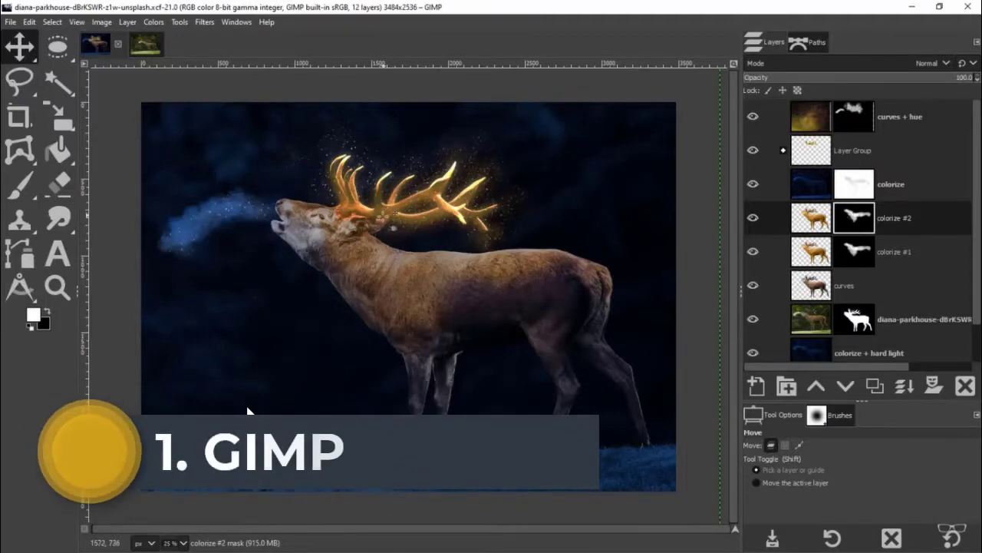
Duplicate the forest deer layer, rename it night, and colorize it navy
left_click(136, 47)
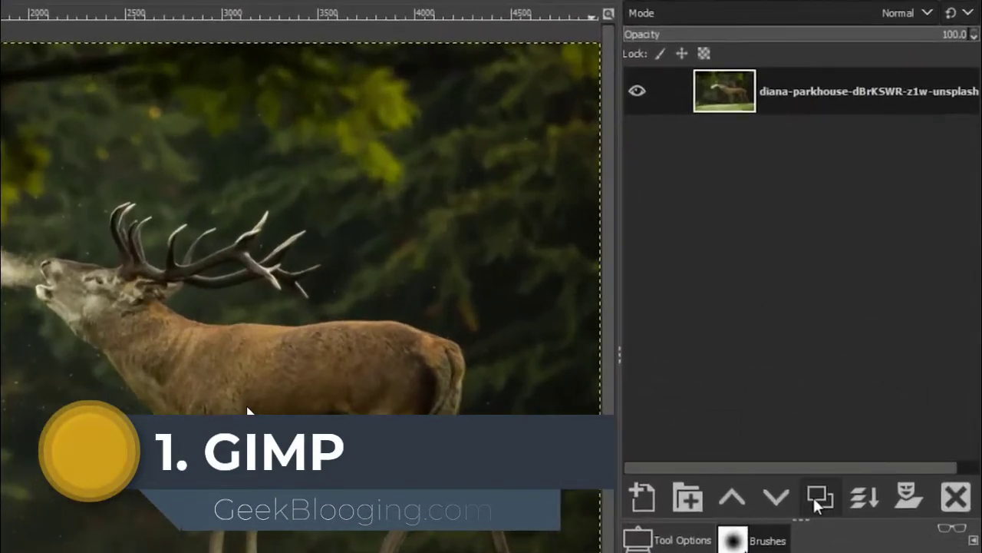
key("shift+ctrl+d")
double_click(864, 117)
type("night")
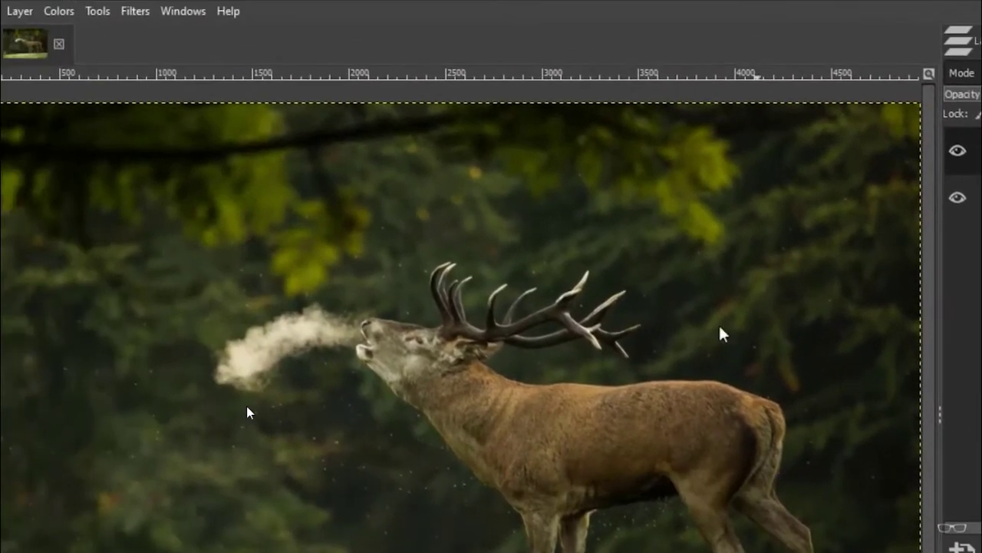
left_click(0, 0)
left_click(0, 459)
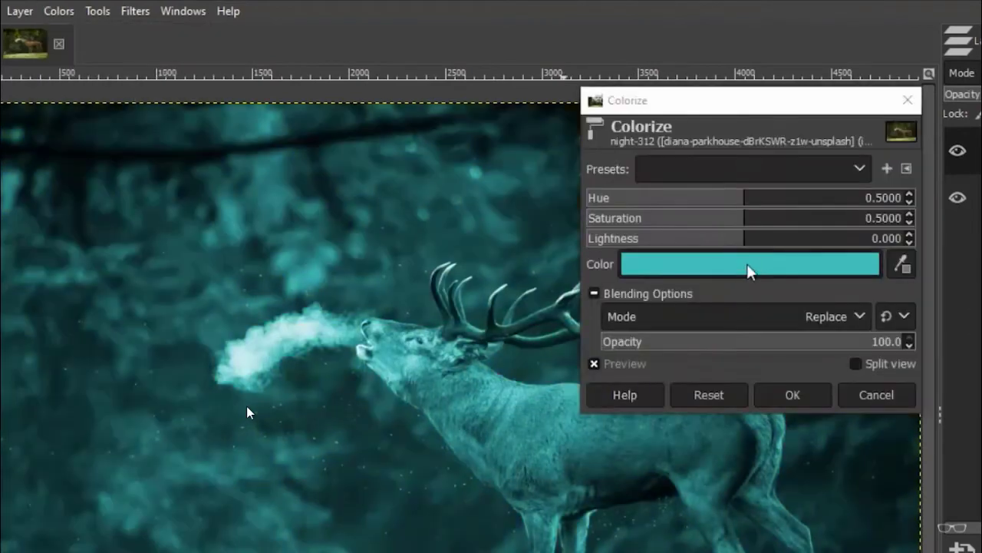
left_click(745, 270)
left_click(815, 359)
left_click(805, 423)
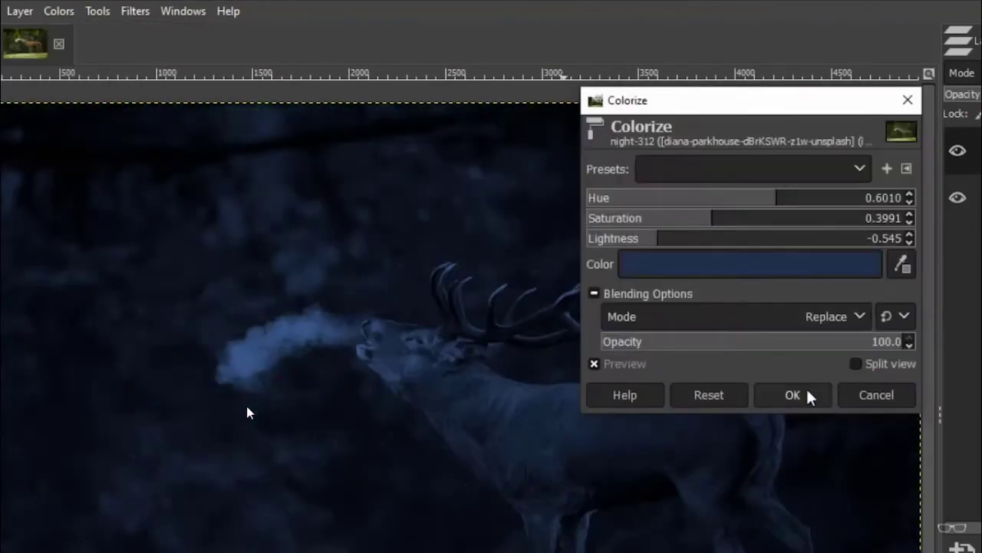
left_click(809, 395)
Duplicate the original photo layer, raise it to the top, and name it 'select + mask'
left_click(713, 175)
left_click(821, 532)
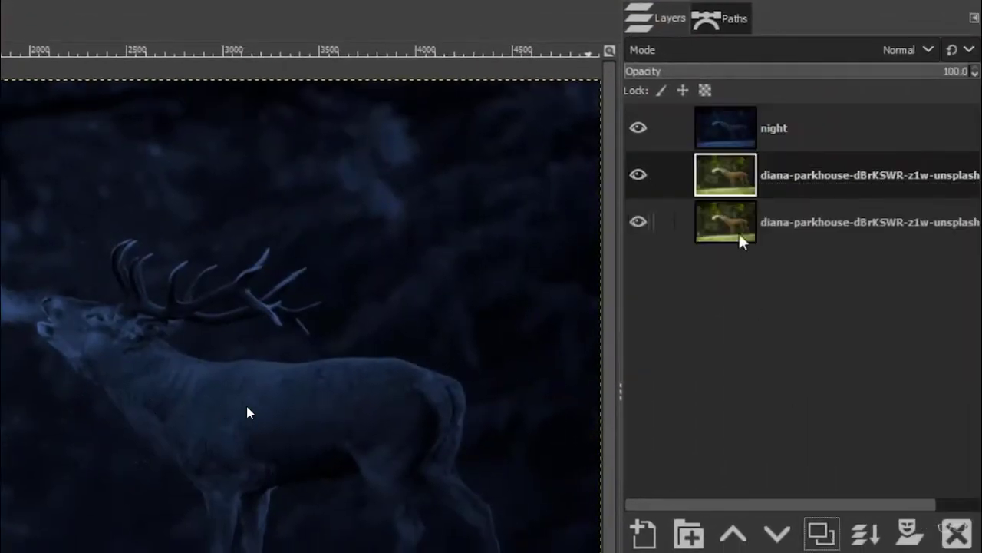
key("shift+ctrl+Home")
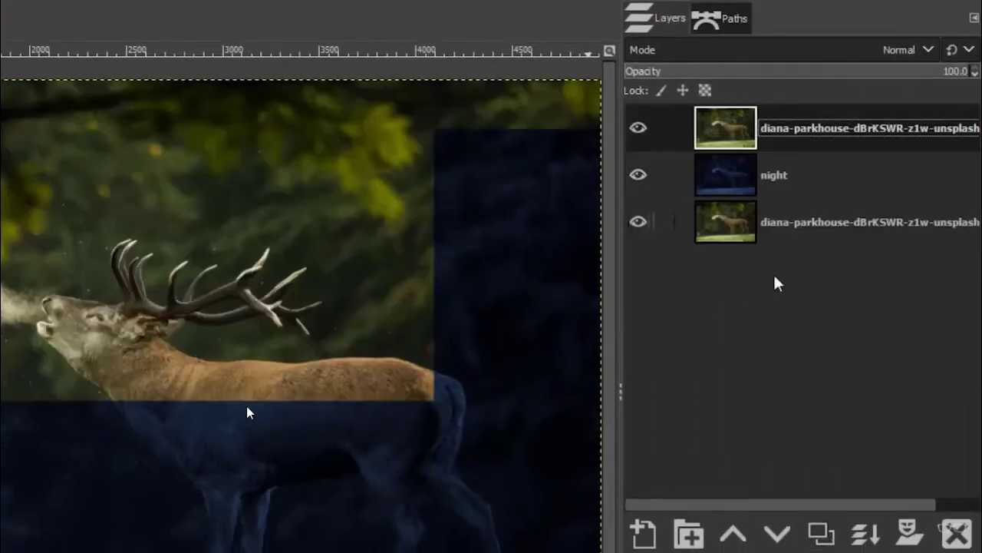
double_click(795, 127)
type("select ")
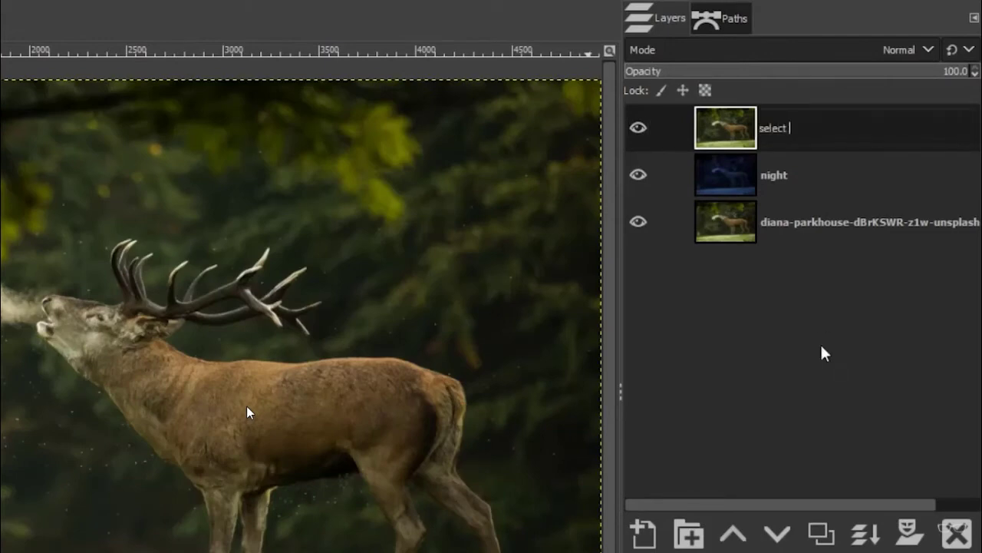
type("+ mask")
key("Return")
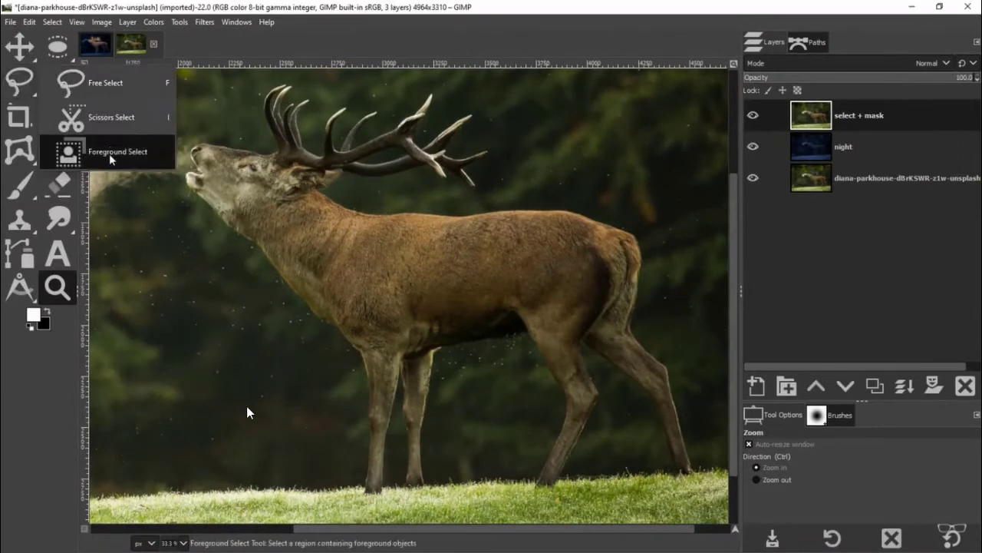
Select the deer by converting its saved Selection path into a selection
left_click(110, 156)
left_click(87, 530)
left_click(87, 530)
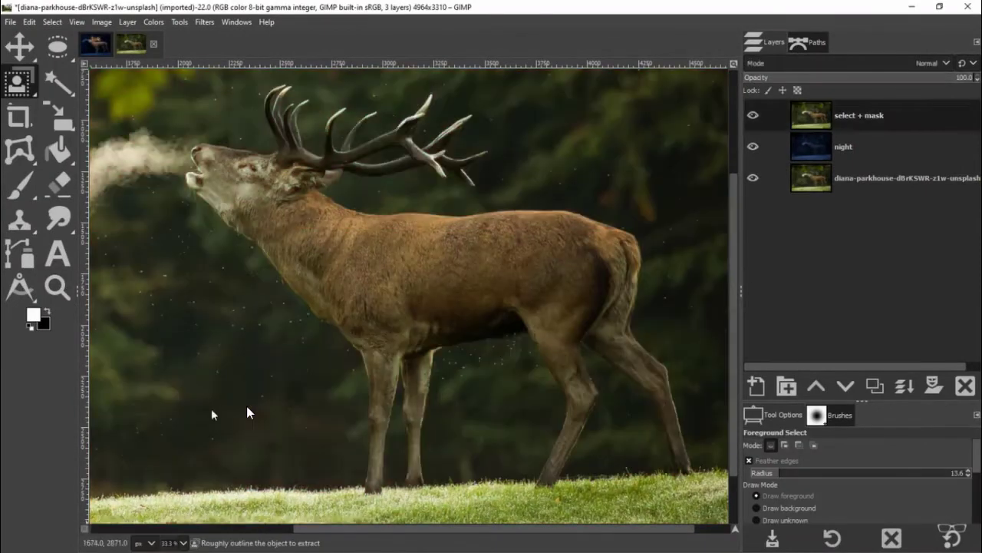
left_click(809, 42)
left_click(753, 80)
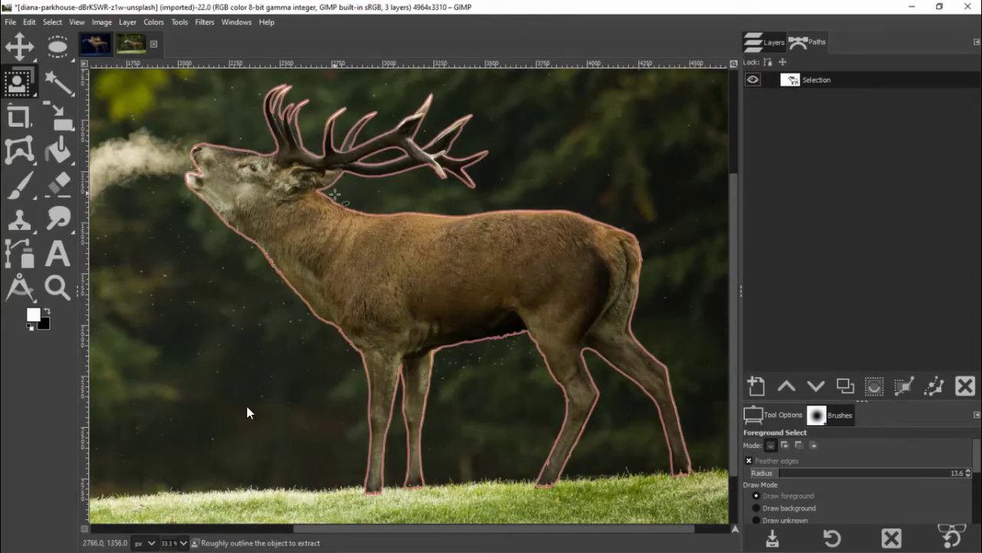
key("b")
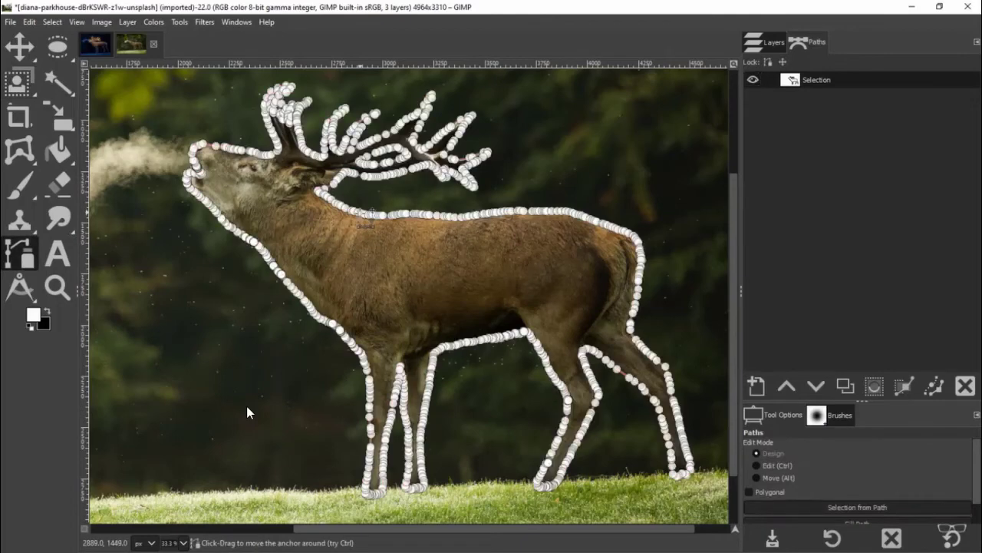
scroll(877, 468, "down", 1)
left_click(862, 483)
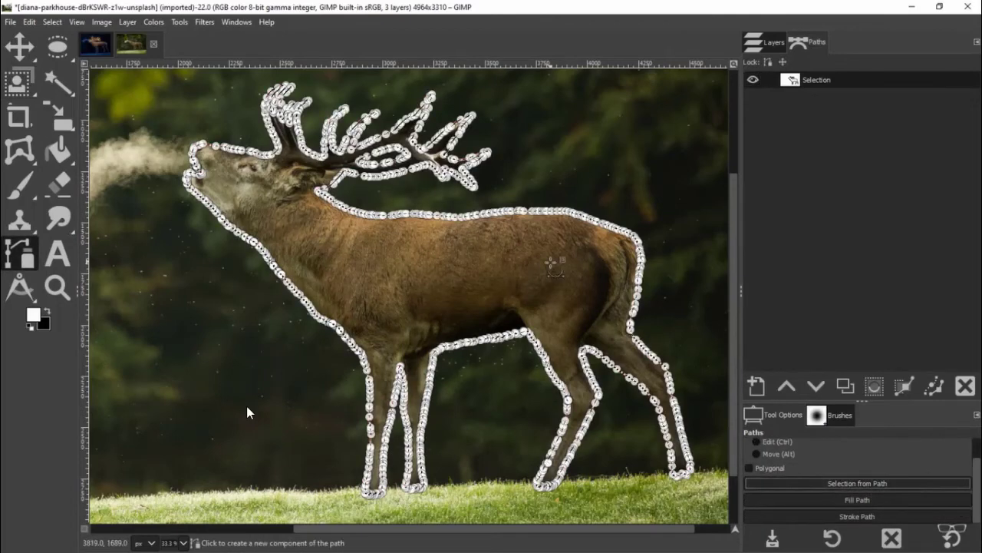
Add a layer mask from the deer selection to 'select + mask' and check the cut-out
key("m")
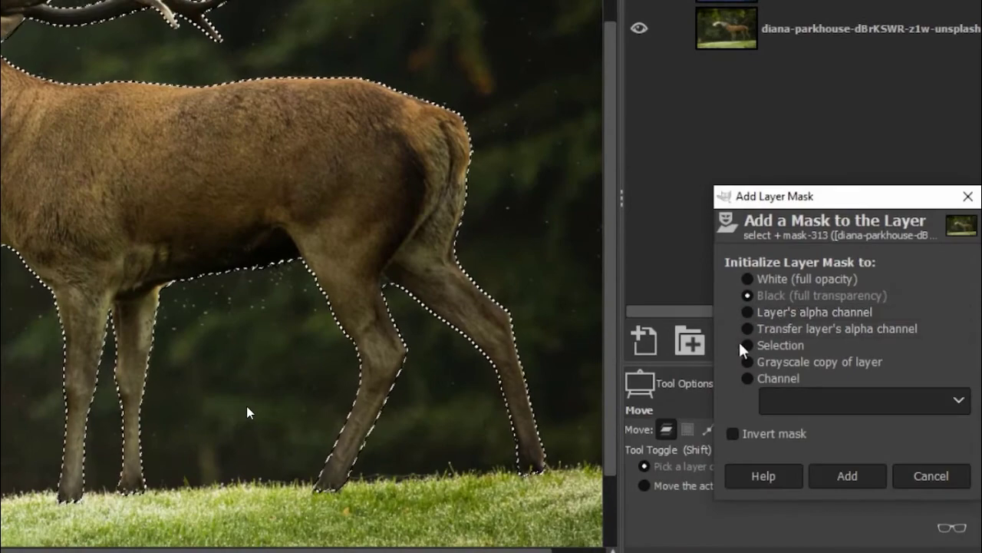
left_click(749, 345)
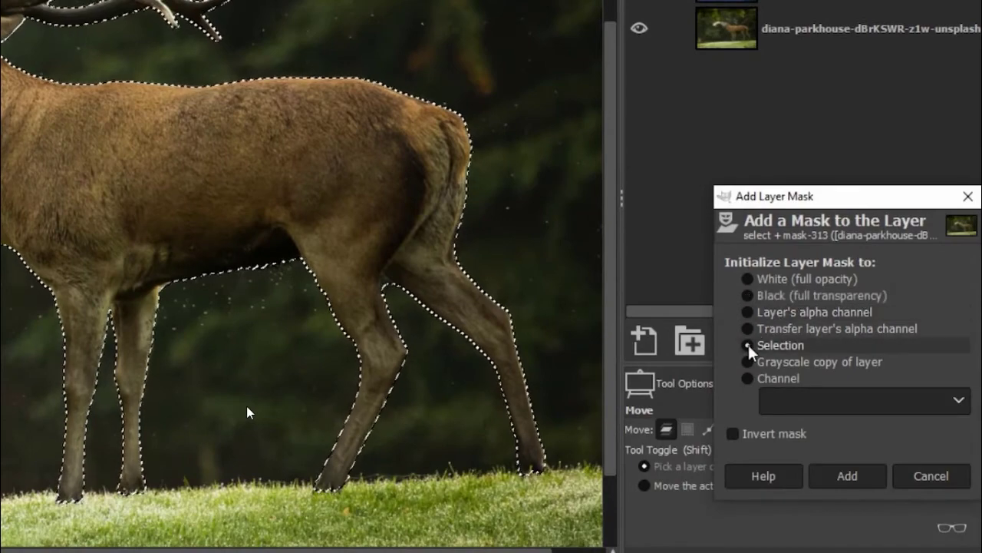
left_click(847, 476)
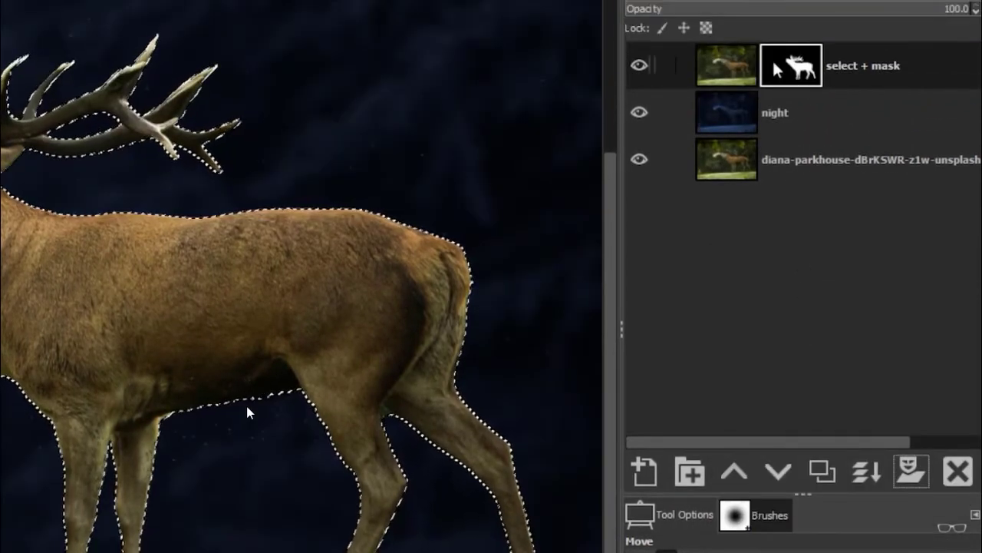
left_click(642, 113)
left_click(641, 159)
left_click(641, 160)
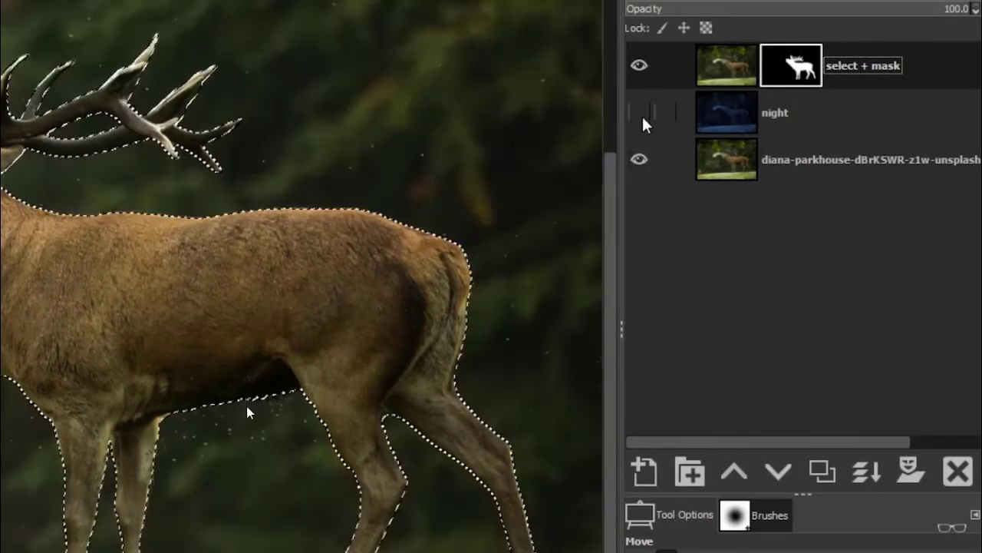
left_click(642, 113)
Duplicate 'select + mask', apply the copy's mask, and hide the three layers below
key("ctrl+shift+d")
right_click(773, 75)
left_click(855, 444)
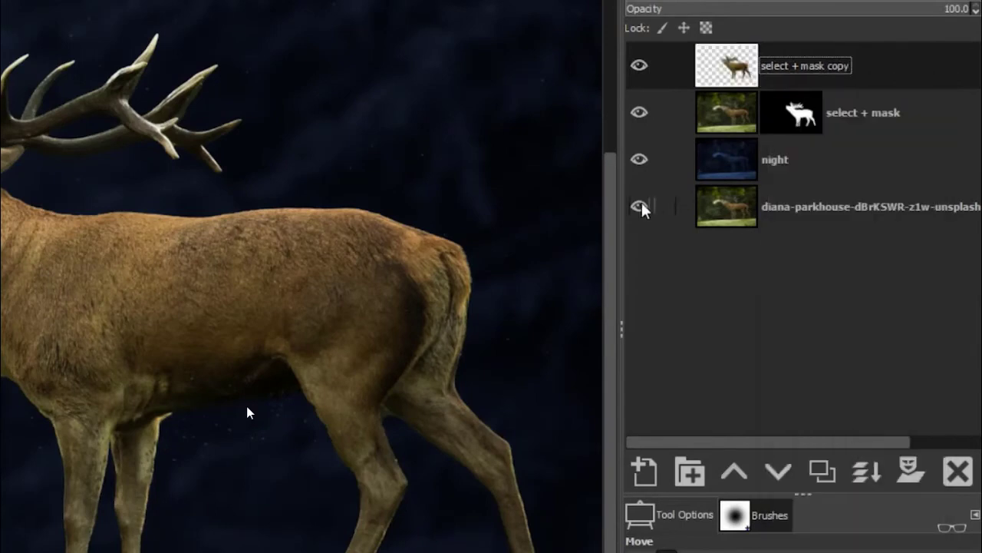
mouse_move(641, 207)
left_mouse_down()
mouse_move(642, 115)
mouse_move(639, 207)
left_mouse_up()
In Curves, lower the Value midpoint to darken the deer and raise the Blue curve
type("ves")
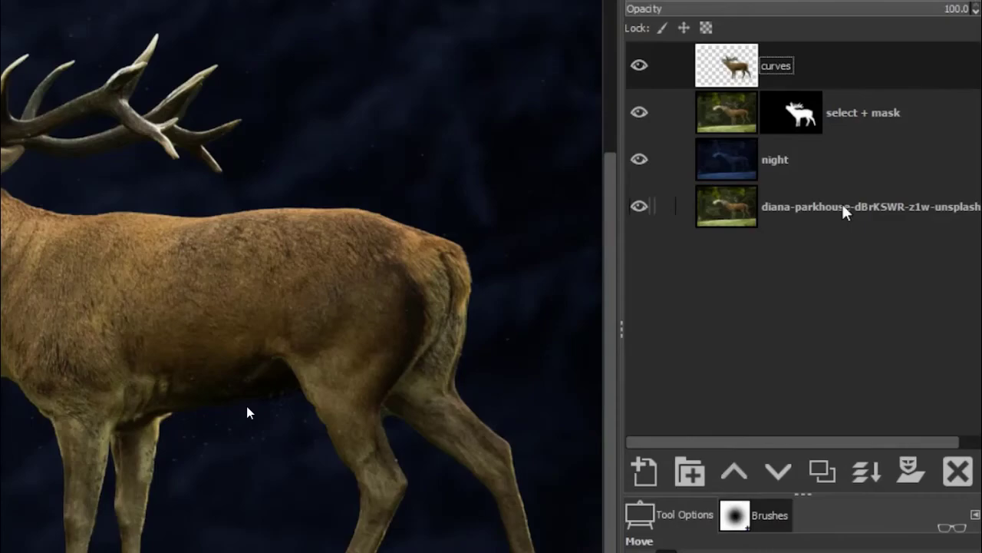
left_click(66, 14)
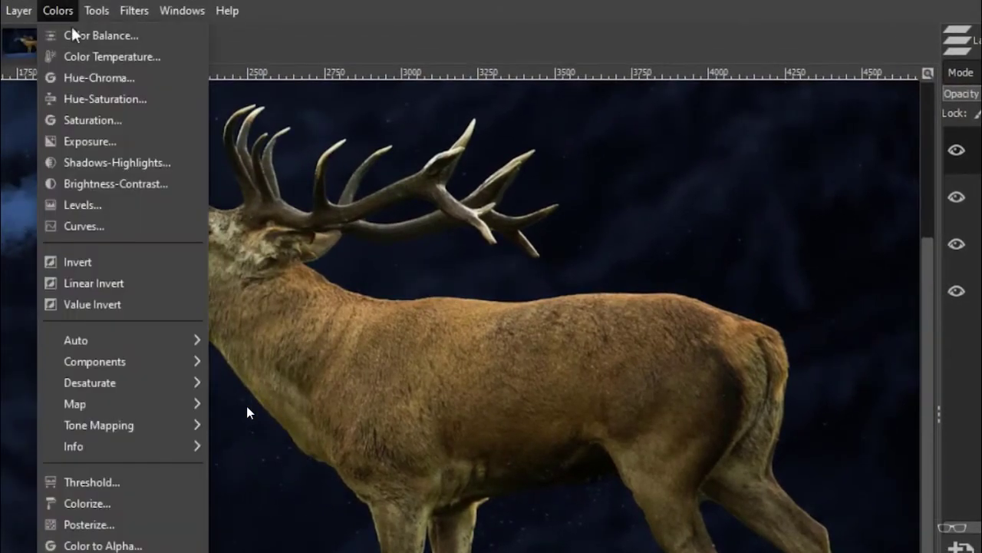
left_click(84, 225)
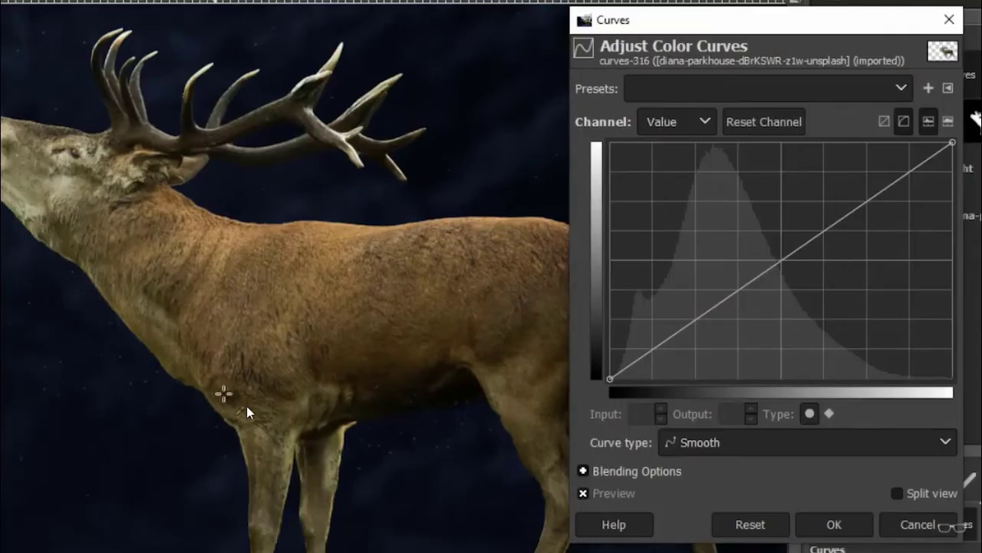
left_click_drag(782, 261, 770, 321)
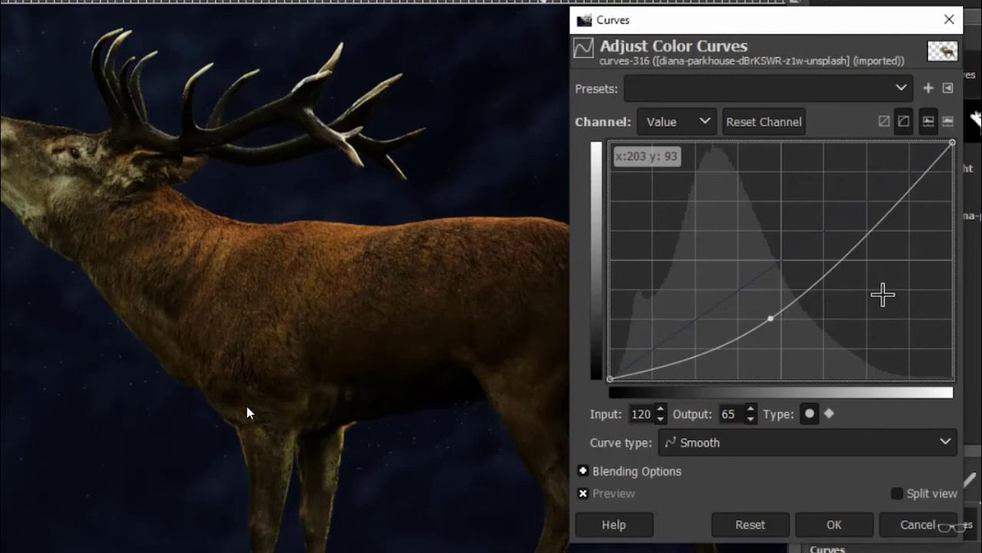
left_click(679, 121)
left_click(671, 214)
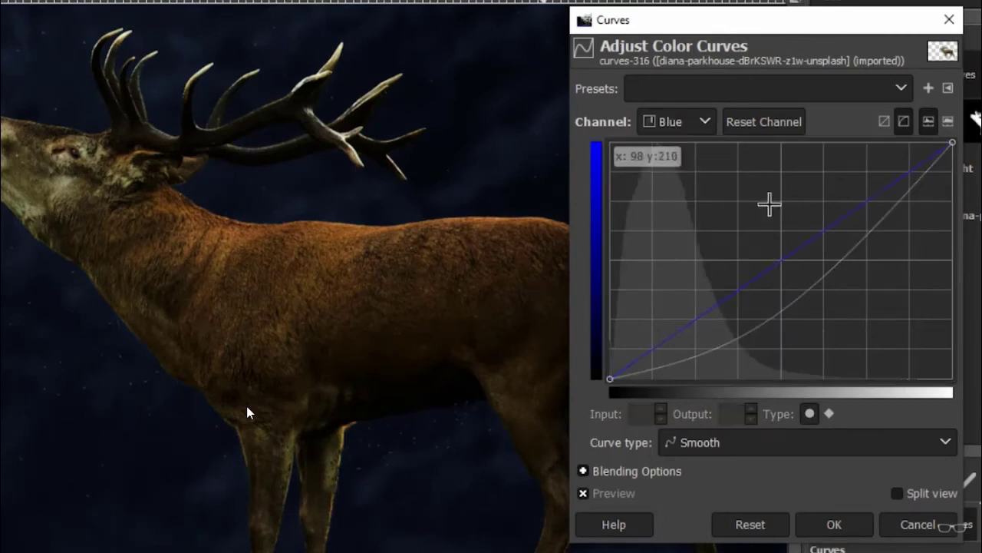
left_click_drag(770, 269, 752, 221)
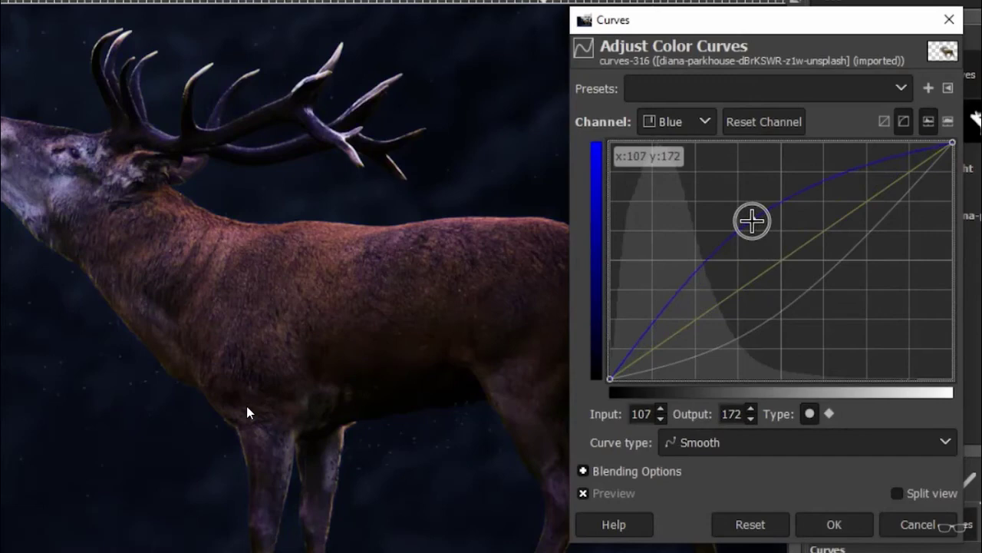
Compare the curves preview, apply the adjustment, and duplicate the 'select + mask' layer
left_click(585, 493)
left_click(585, 492)
left_click(585, 493)
left_click(585, 492)
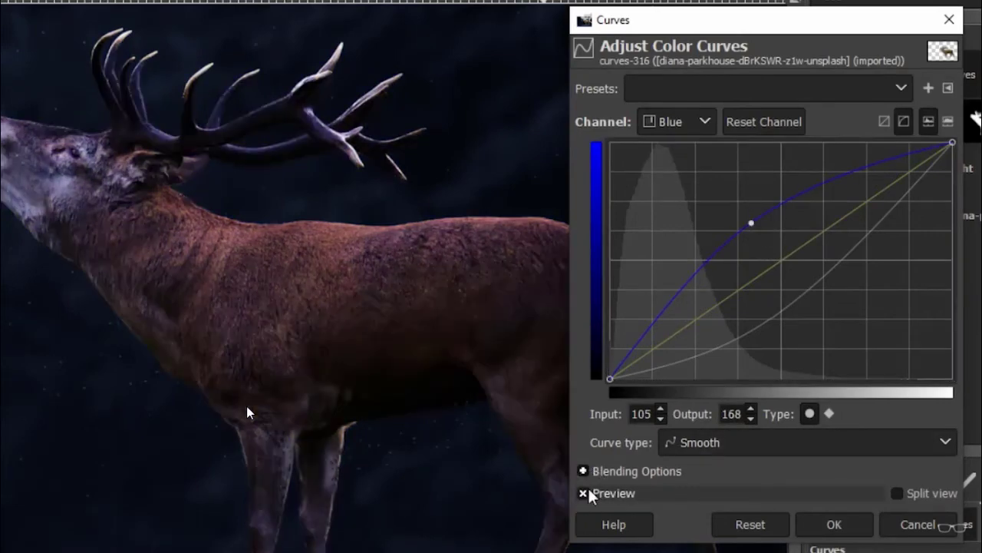
left_click(585, 493)
left_click(589, 493)
left_click(858, 525)
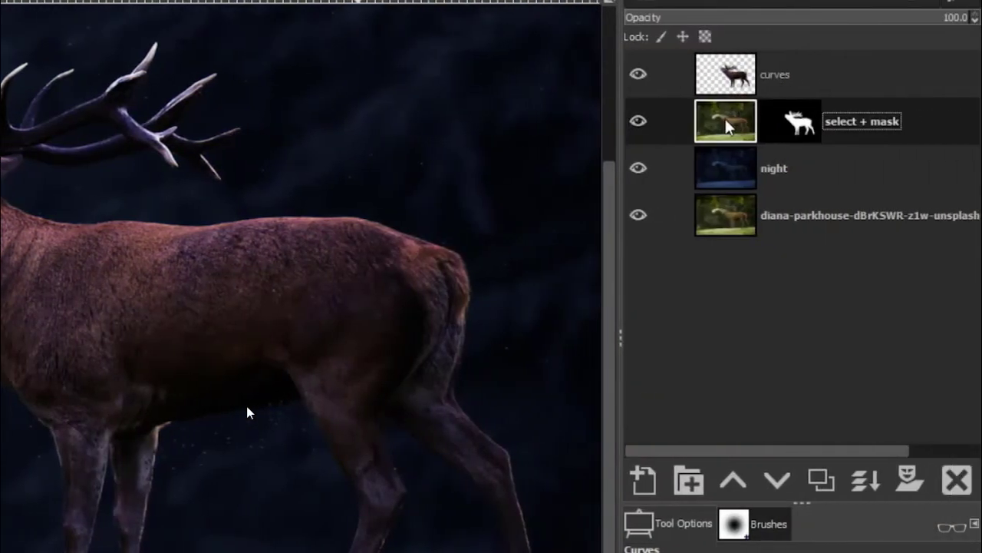
left_click(821, 480)
Drag the 'select + mask' copy to the top and use Mask to Selection to outline the deer
left_click_drag(727, 121, 745, 62)
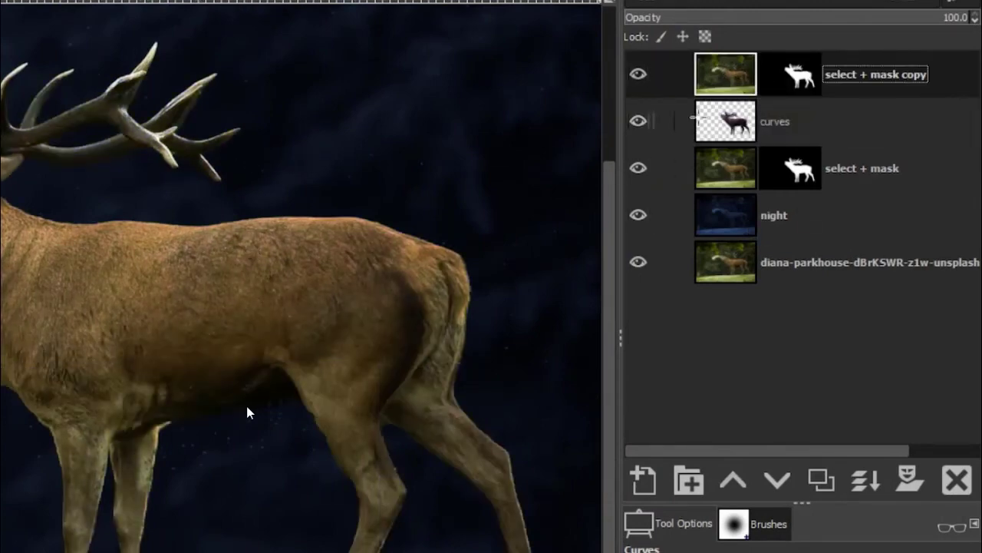
left_click(789, 77)
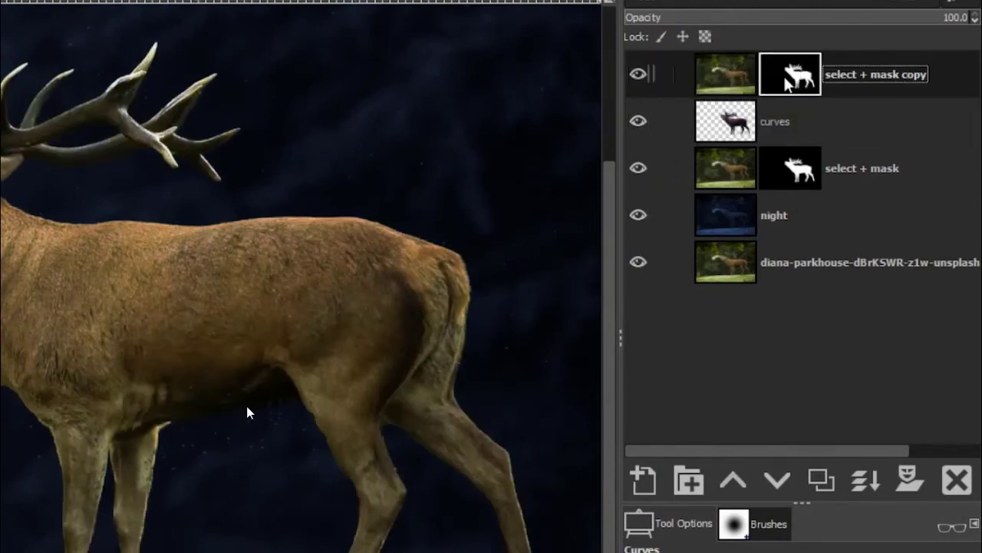
right_click(954, 86)
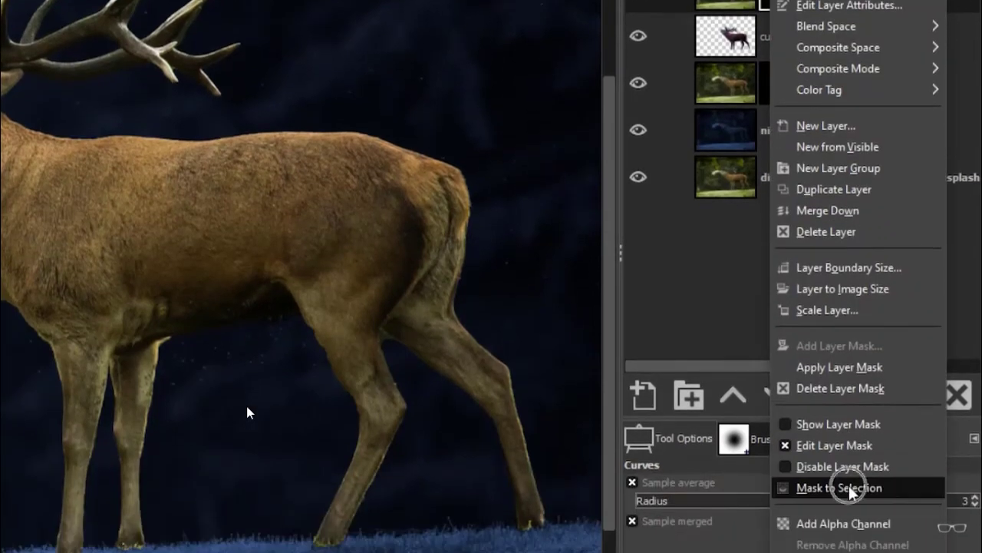
left_click(839, 552)
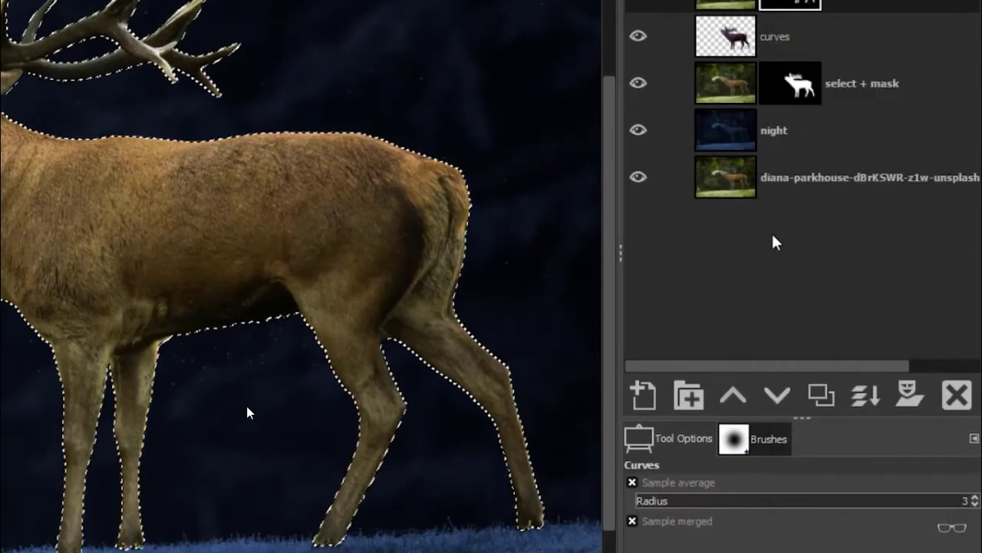